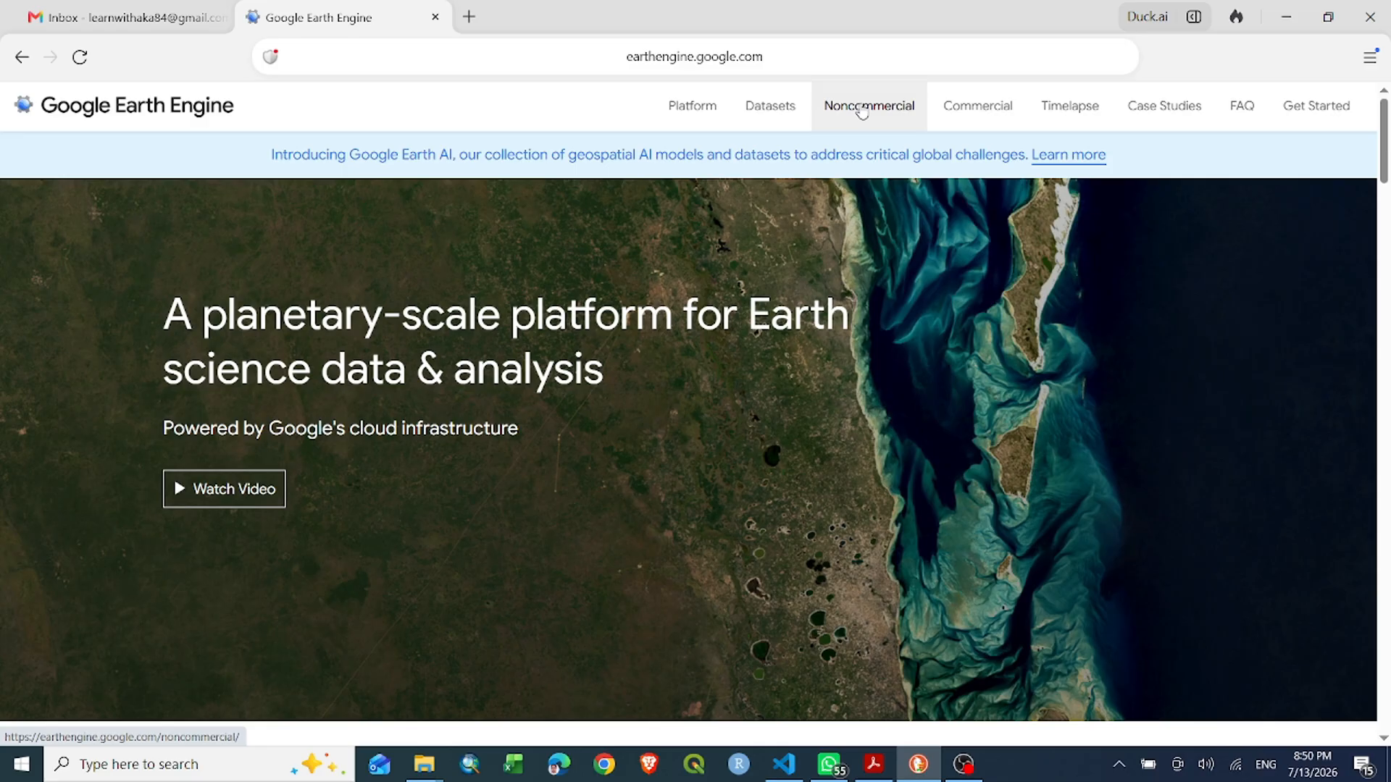
Step: Start getting access from the Earth Engine noncommercial page and sign in with the listed Google account
click(861, 110)
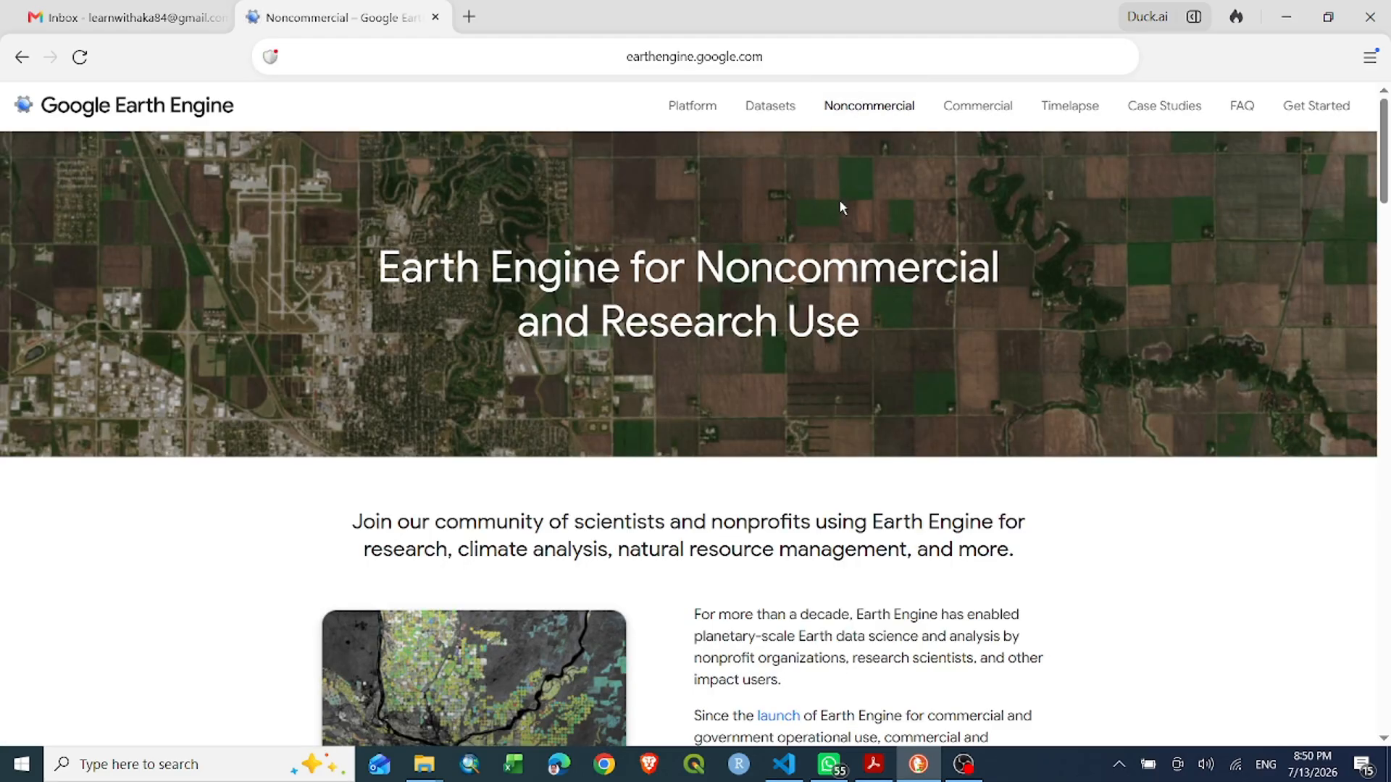
scroll(840, 203, down, 8)
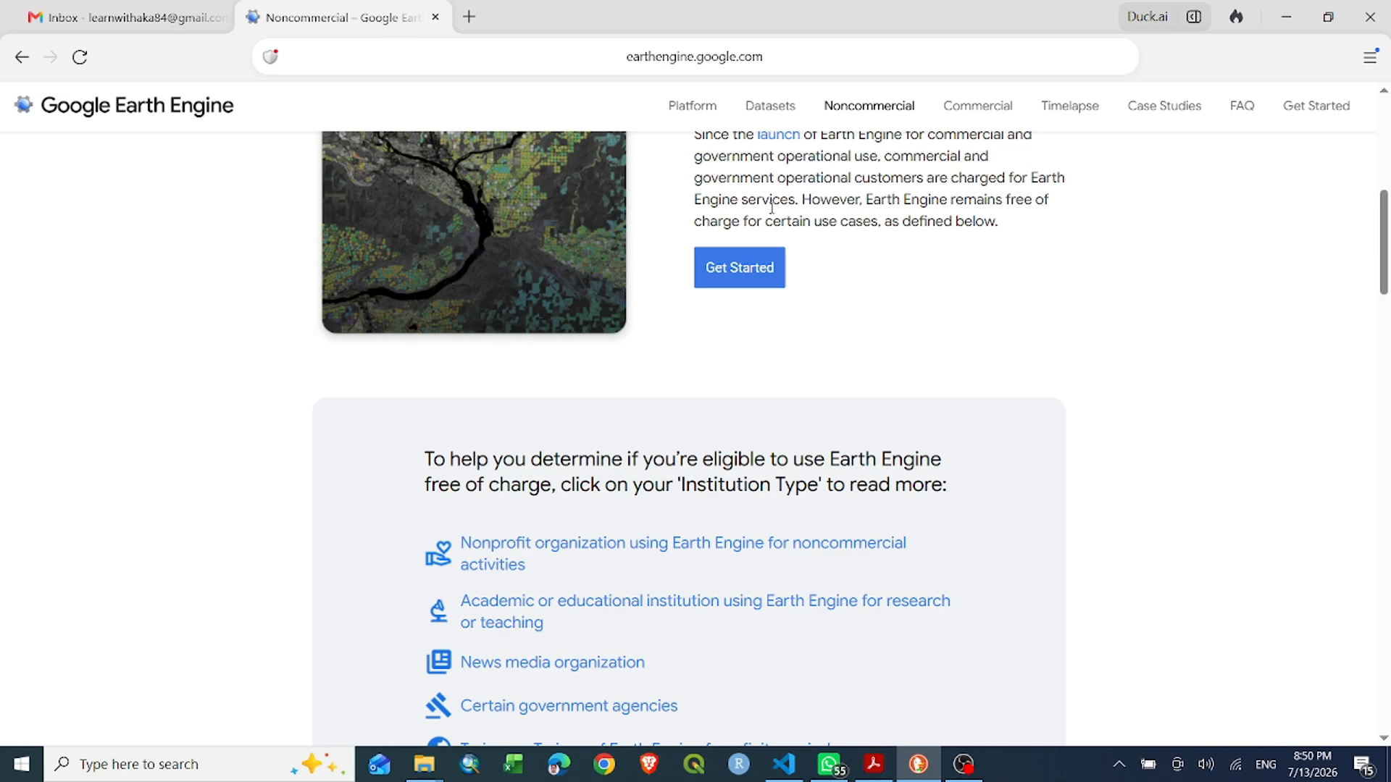
scroll(746, 304, down, 8)
scroll(742, 294, up, 8)
scroll(1384, 263, down, 1)
click(748, 182)
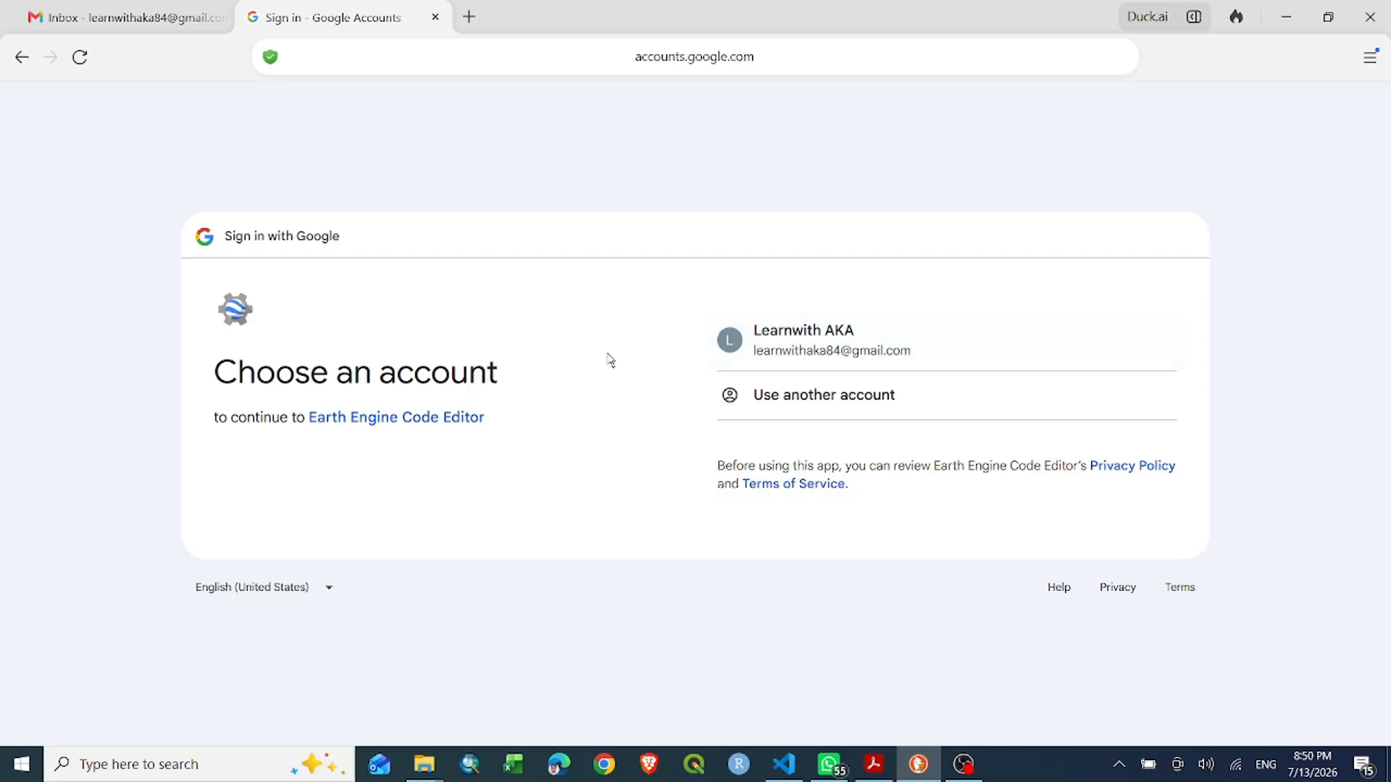
click(788, 346)
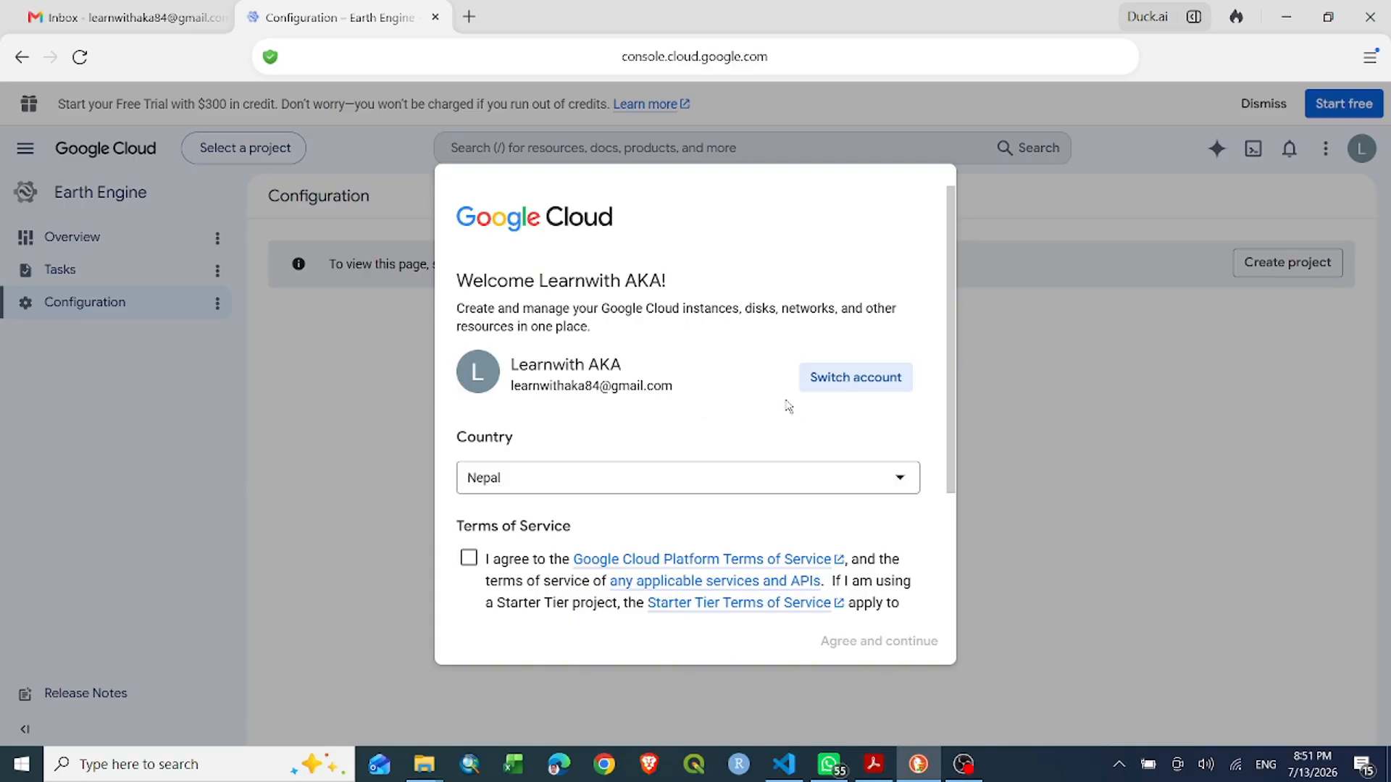
Step: Accept the Google Cloud Terms of Service and create a new project with the suggested name and no organization
click(469, 559)
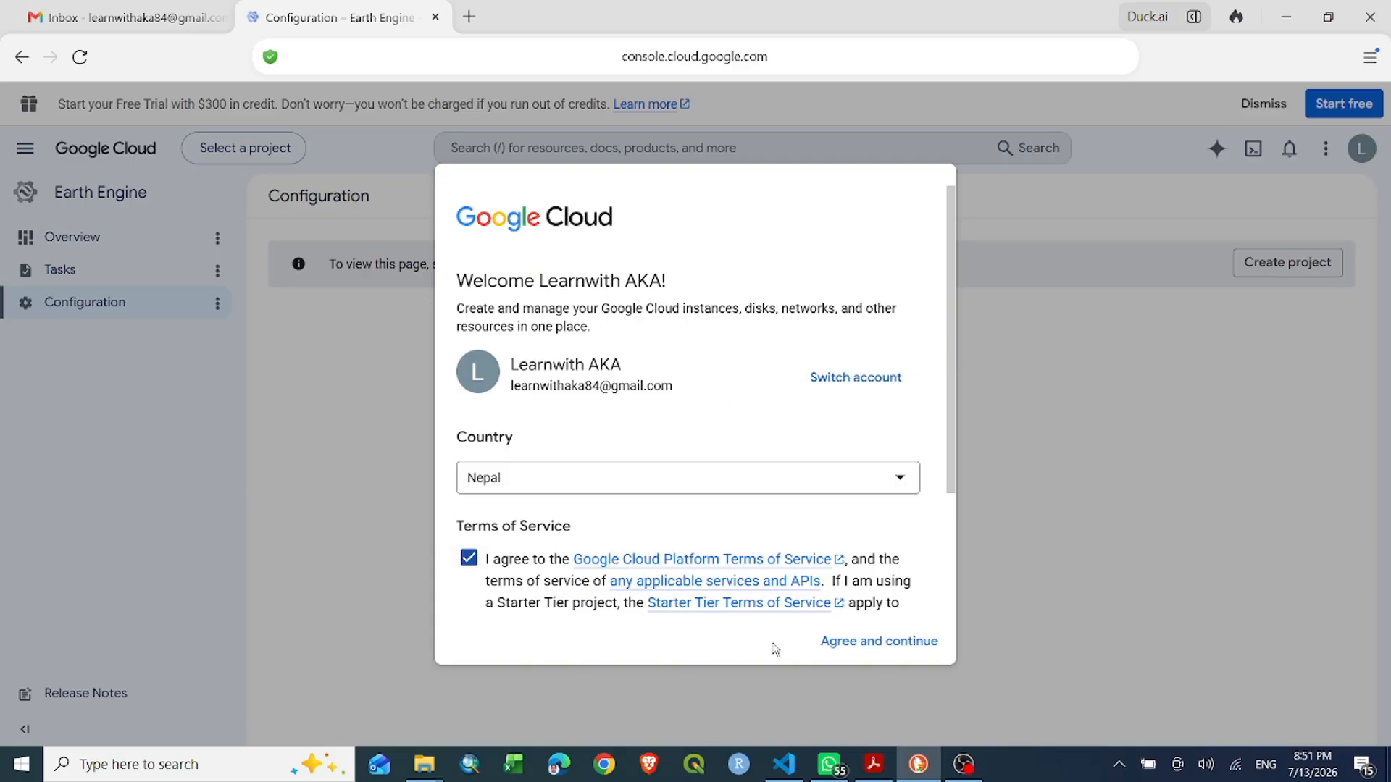
click(857, 643)
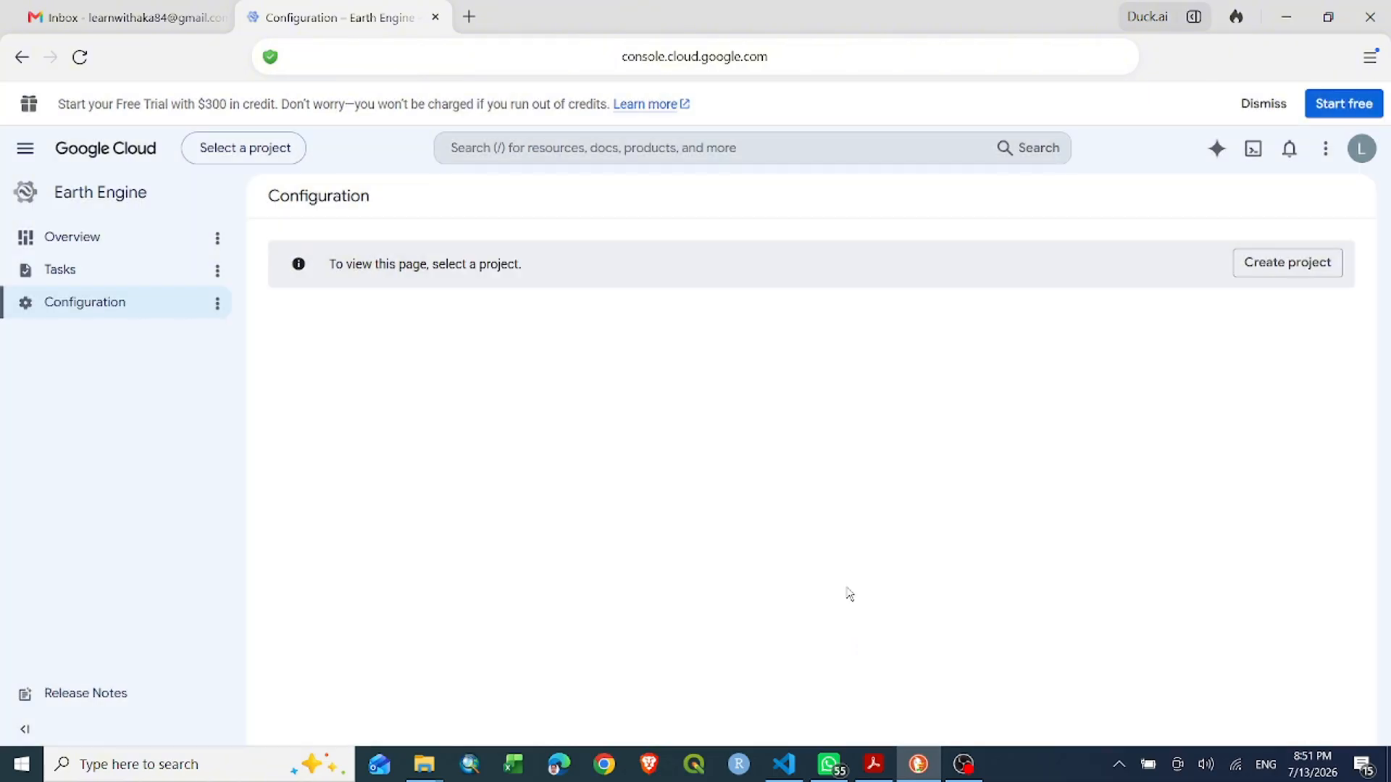
click(1260, 267)
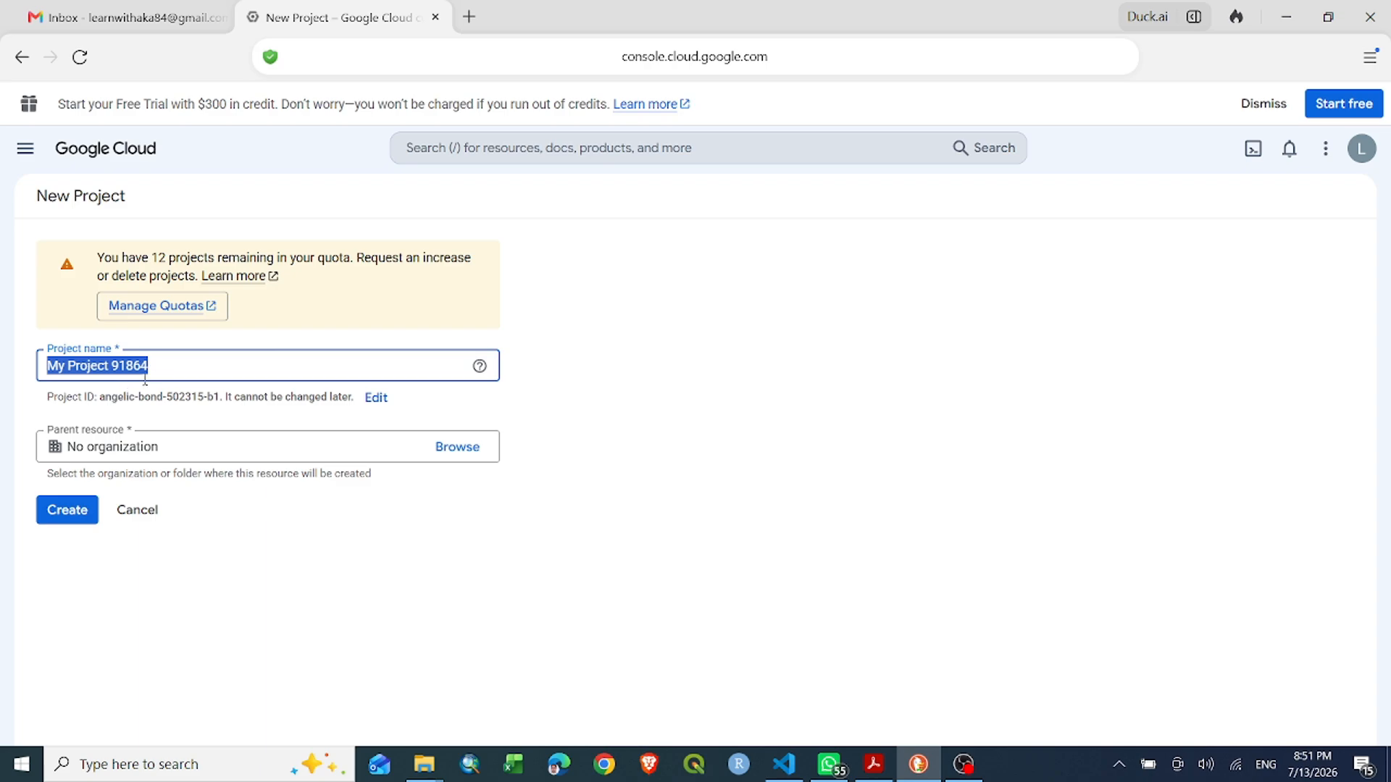
click(88, 516)
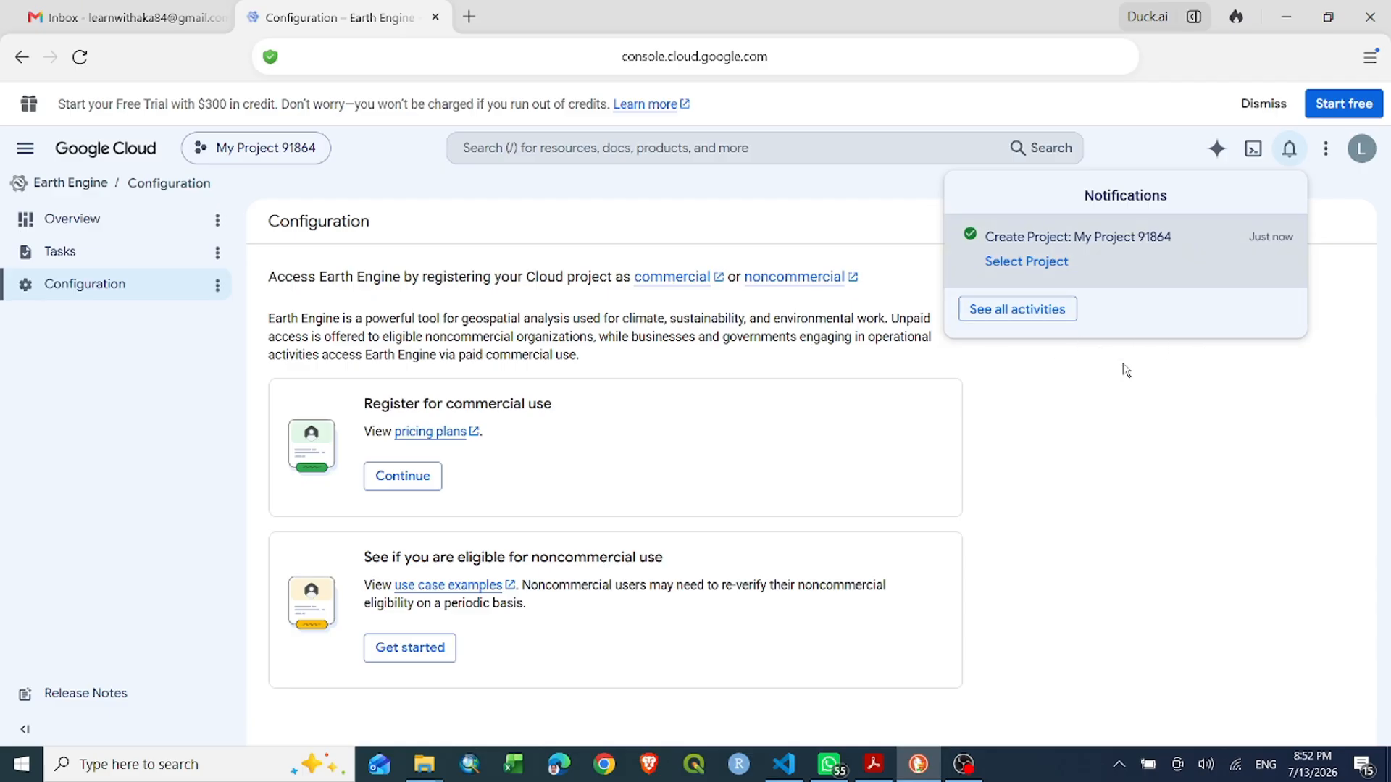
click(1146, 412)
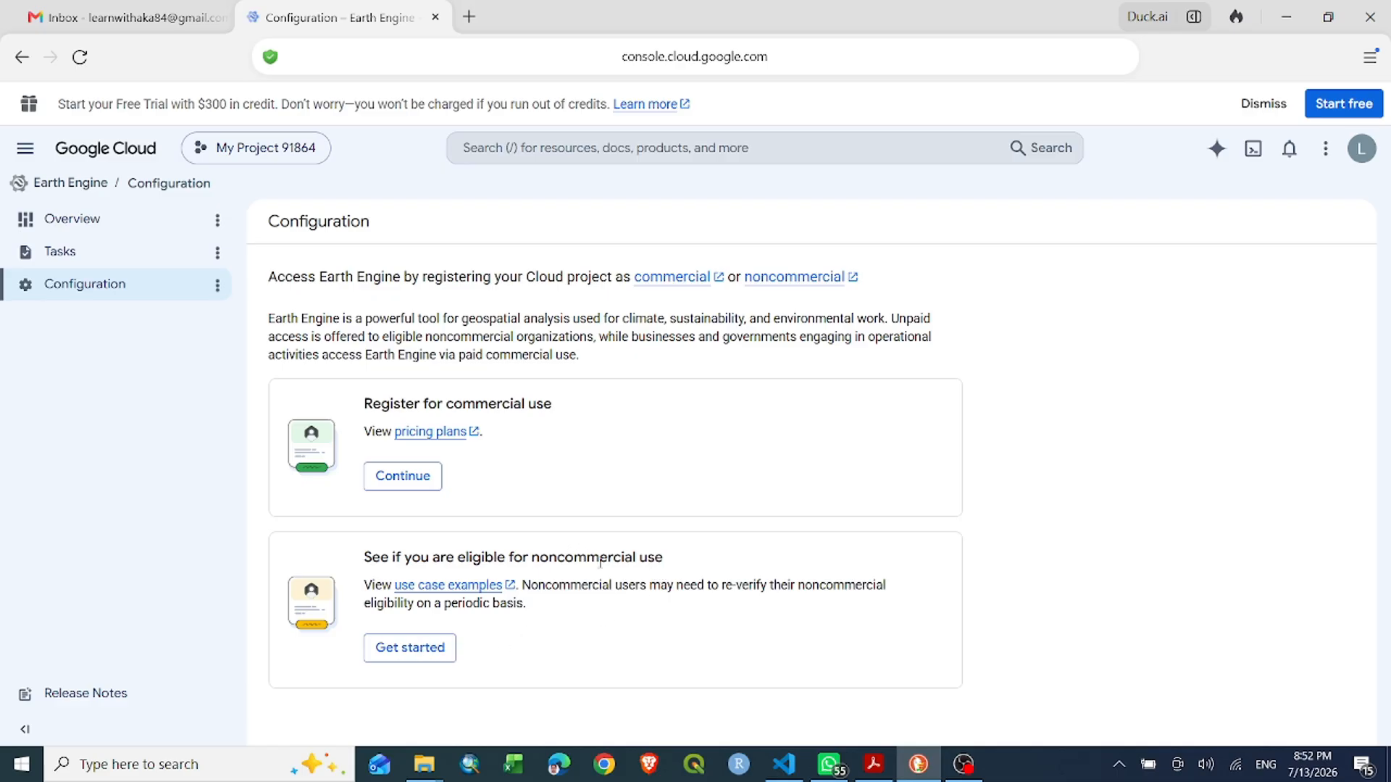
Step: Start the noncommercial eligibility registration and set the organization type to Public or private academic institution
click(410, 654)
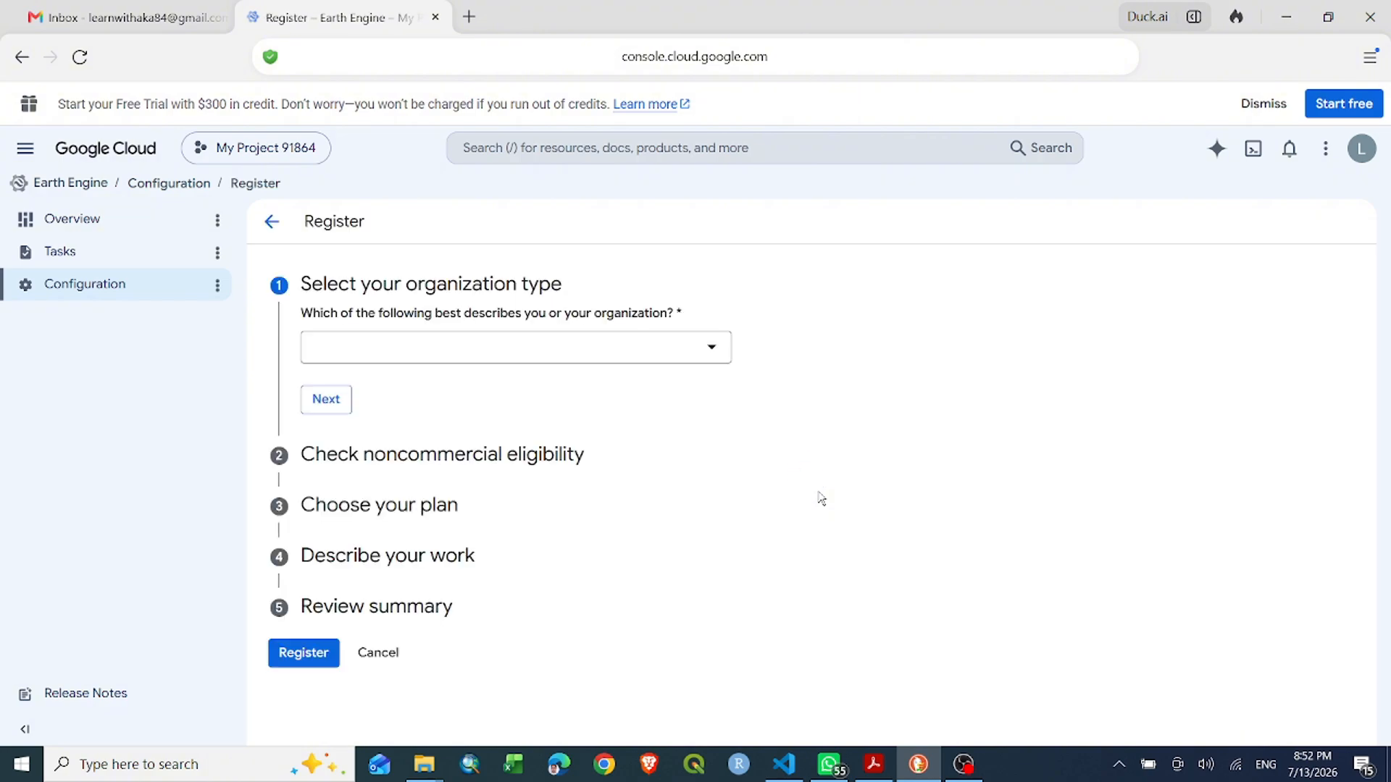
click(695, 347)
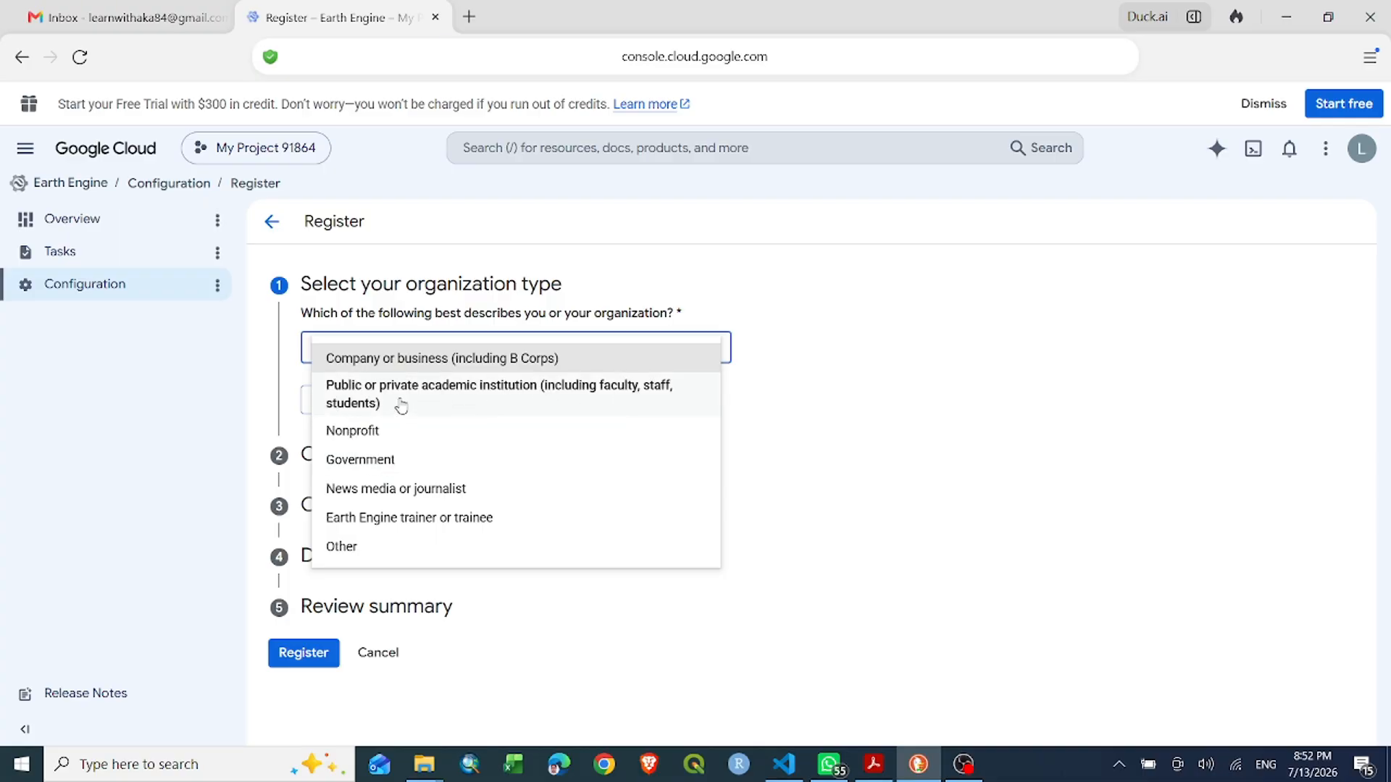
click(363, 465)
click(436, 362)
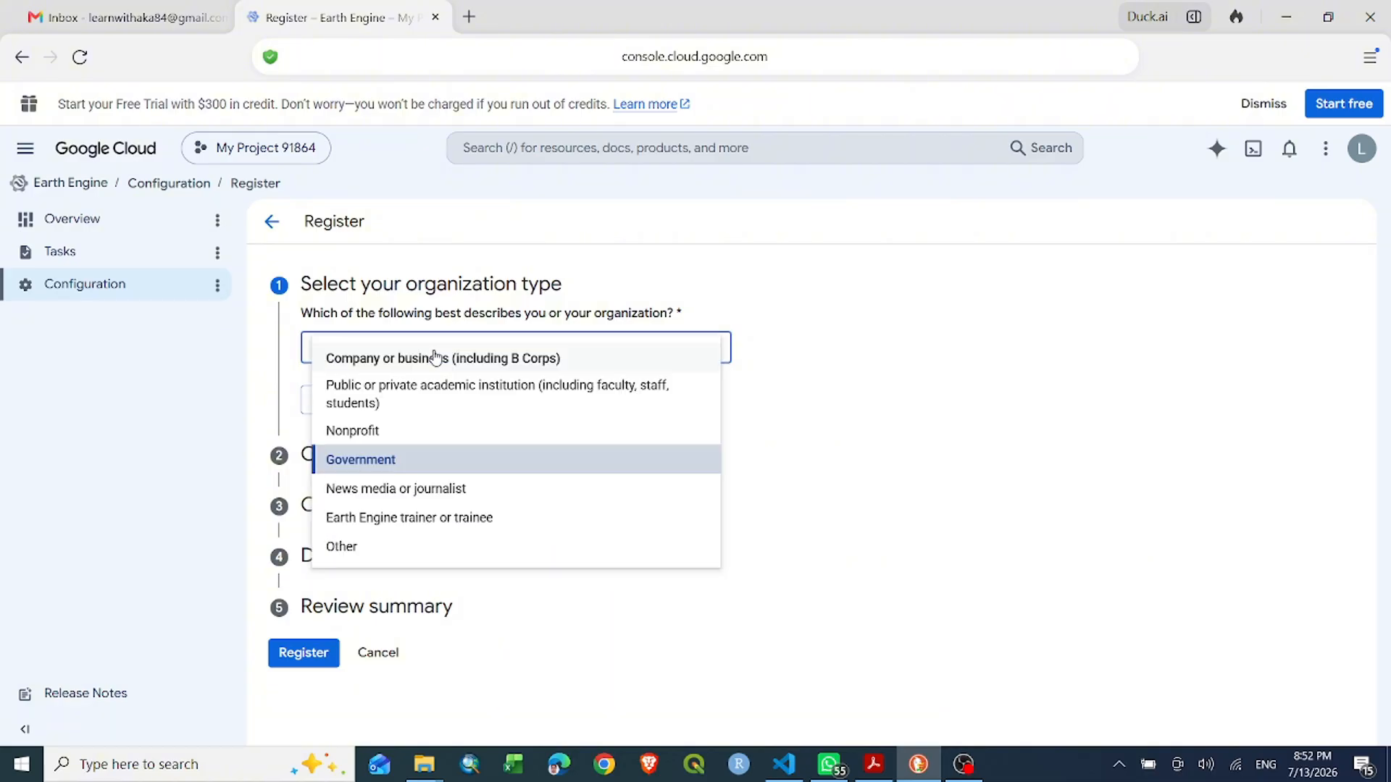
click(444, 398)
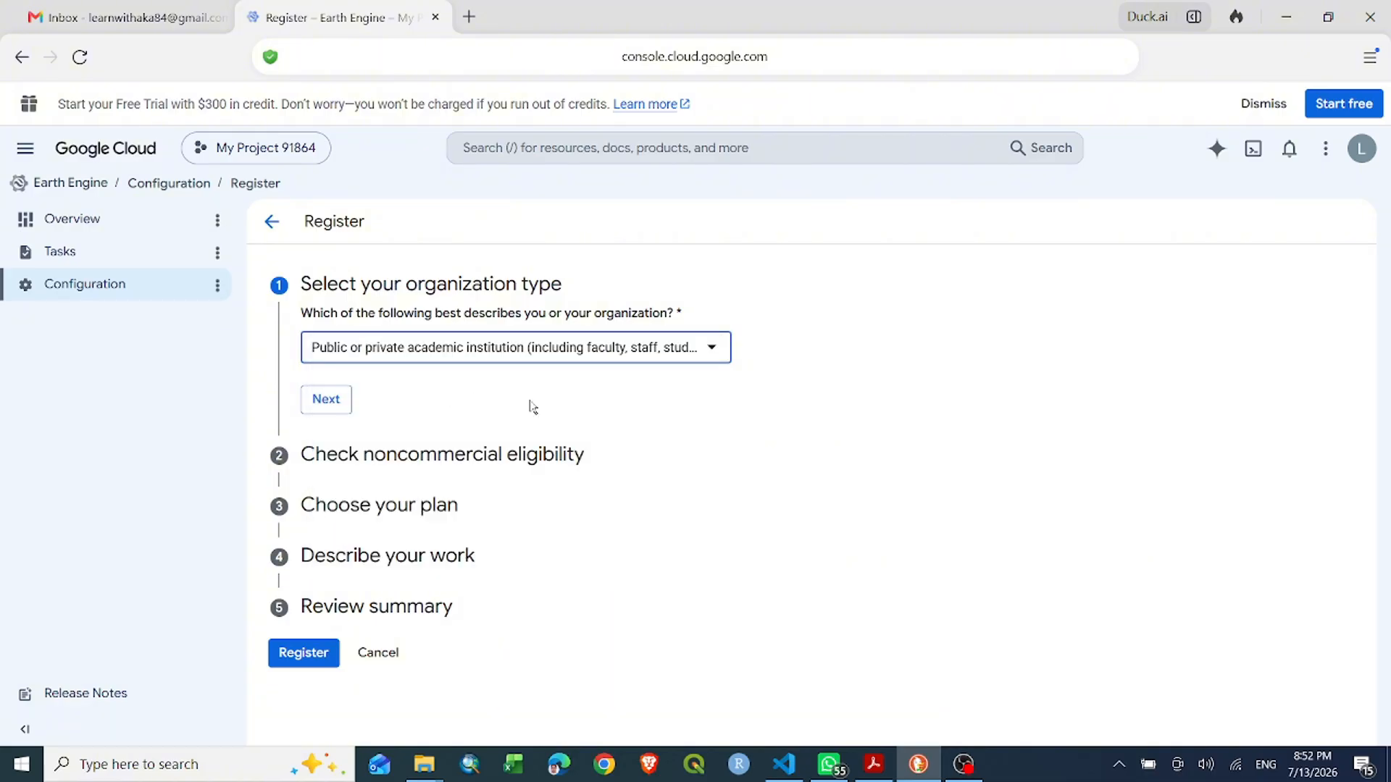
click(326, 400)
Step: Enter Tribhuwan University as the academic institution and answer No to receiving any payment
click(377, 395)
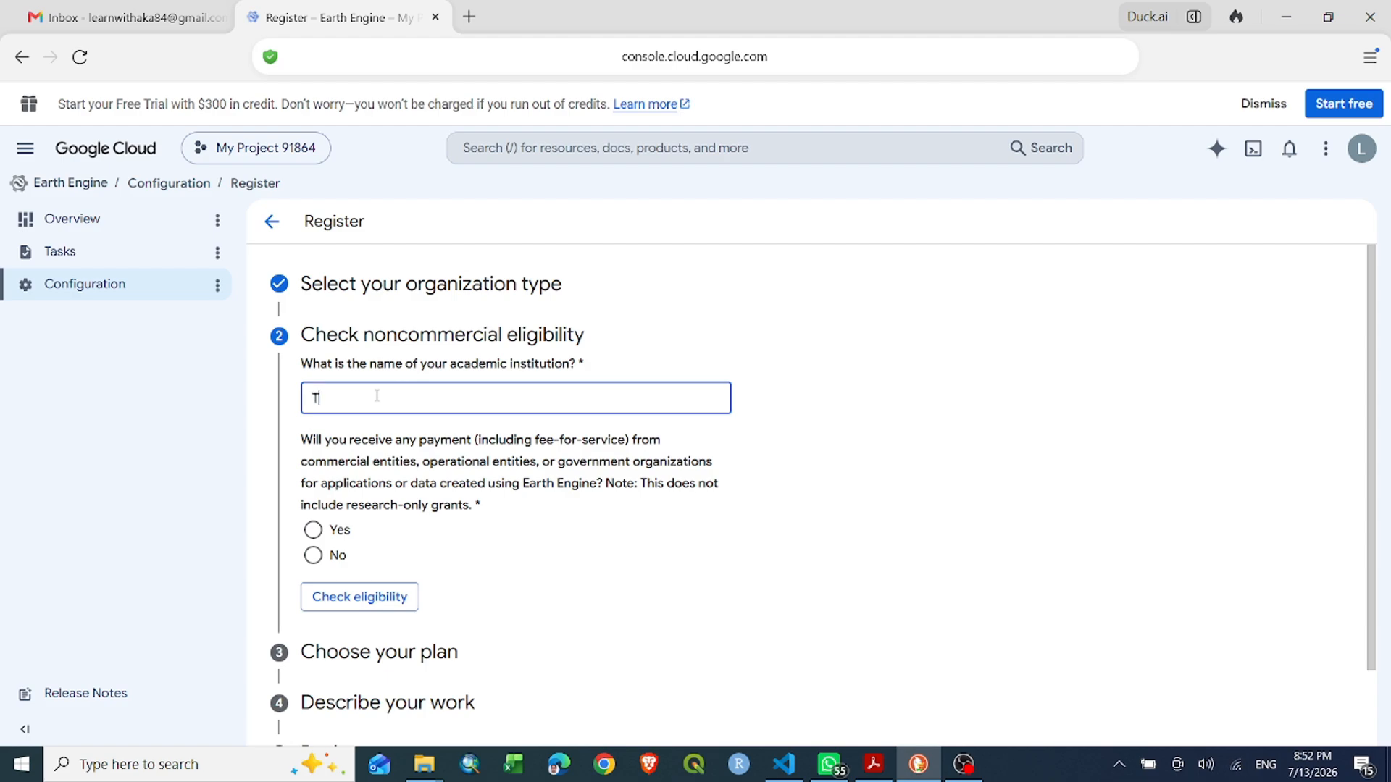
text(Tribhuwan University)
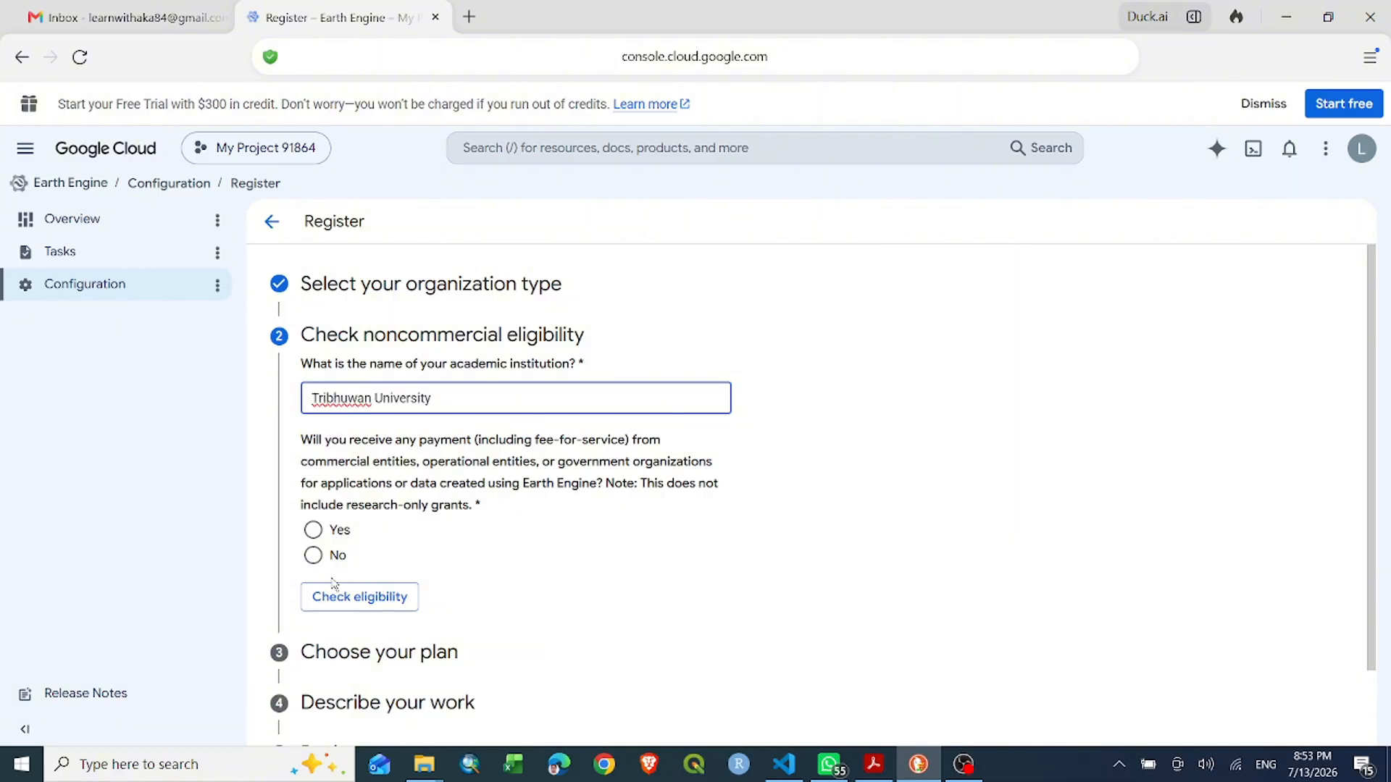
click(313, 555)
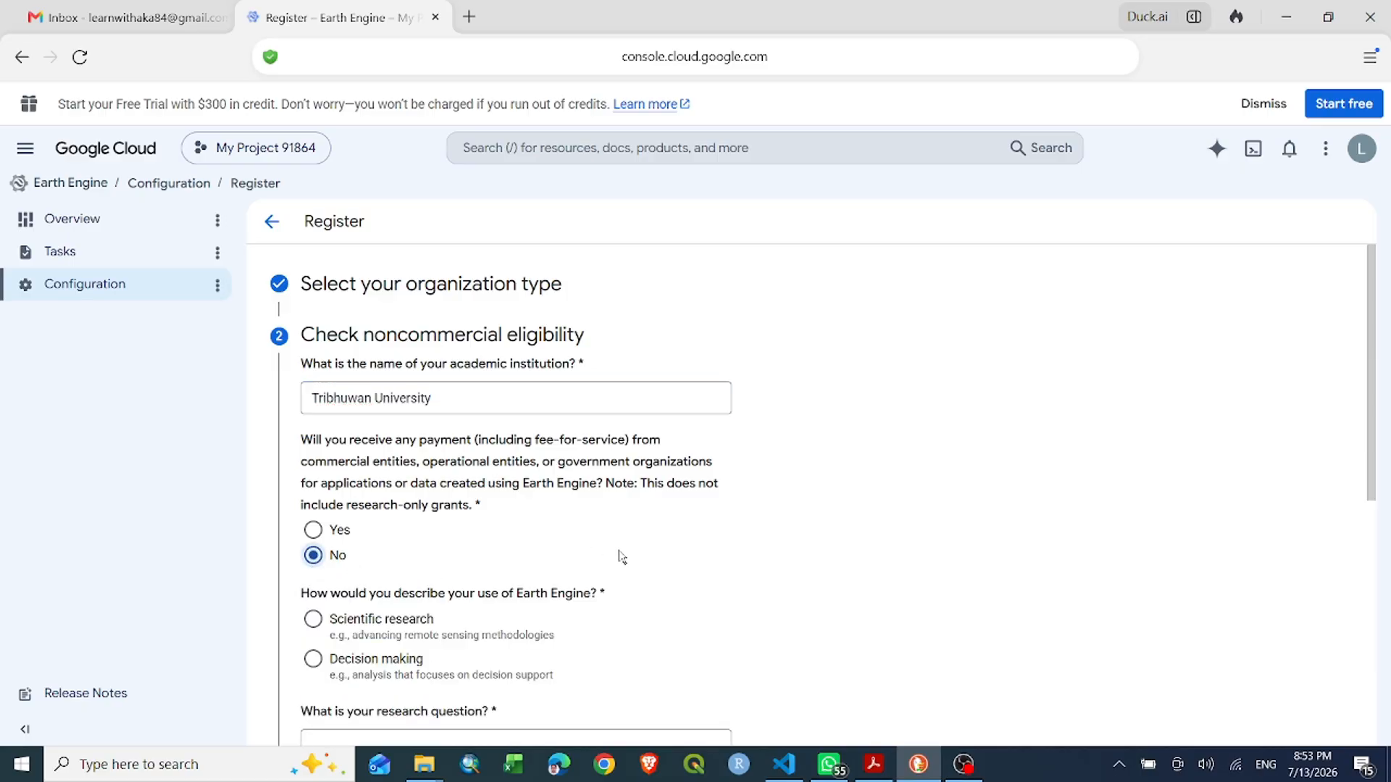
Step: Describe the Earth Engine use as Scientific research with the research question "land use land cover change analysis"
scroll(616, 558, down, 6)
scroll(551, 472, up, 6)
drag(1371, 444, 1357, 544)
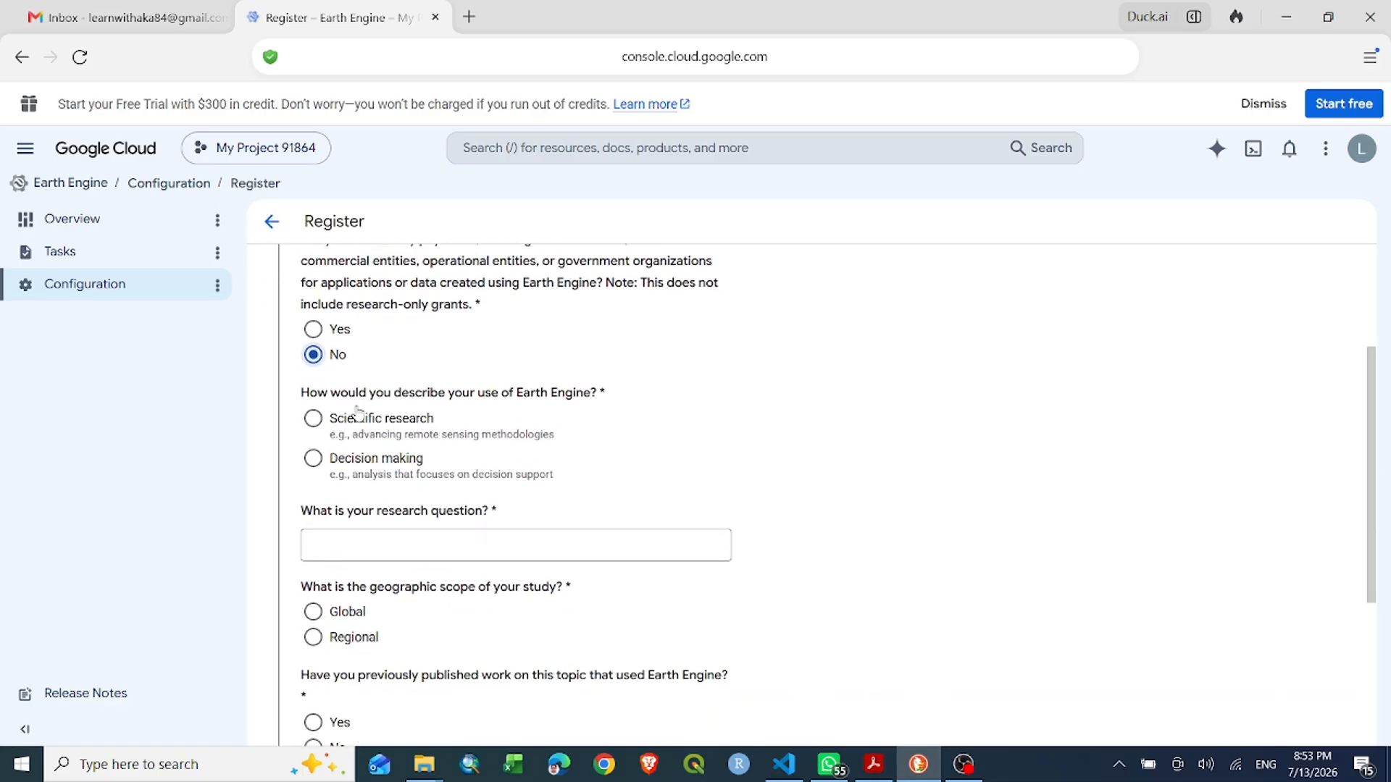
click(313, 420)
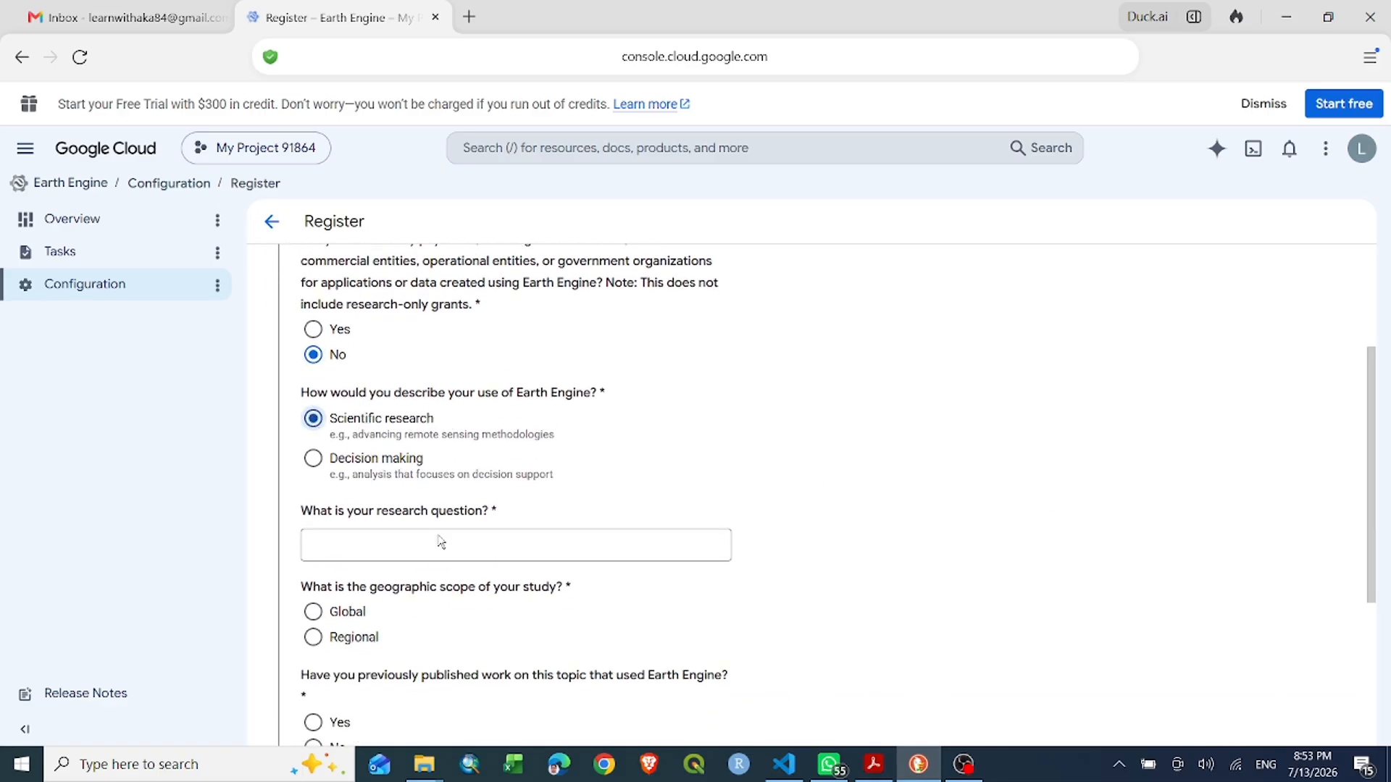
click(411, 549)
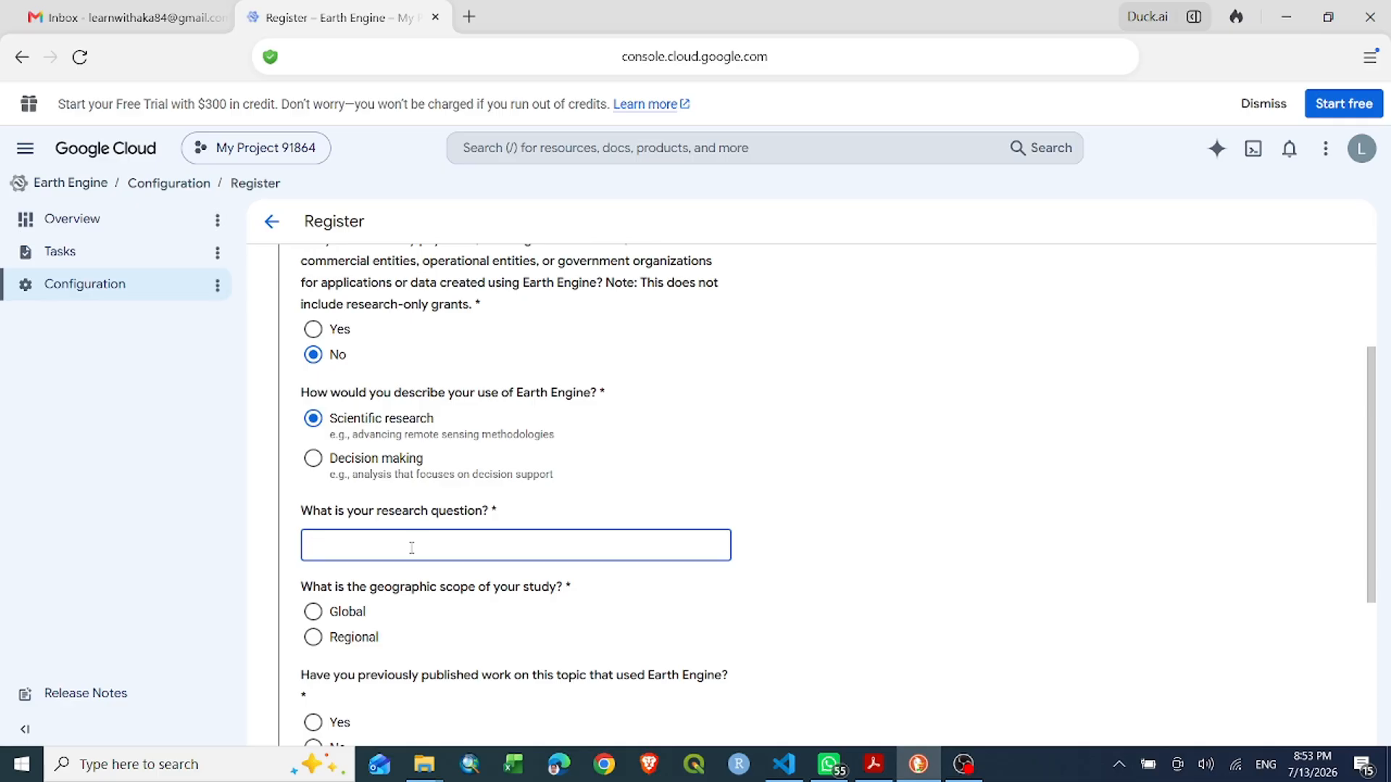
text(la)
text(nd use land cover change analysis)
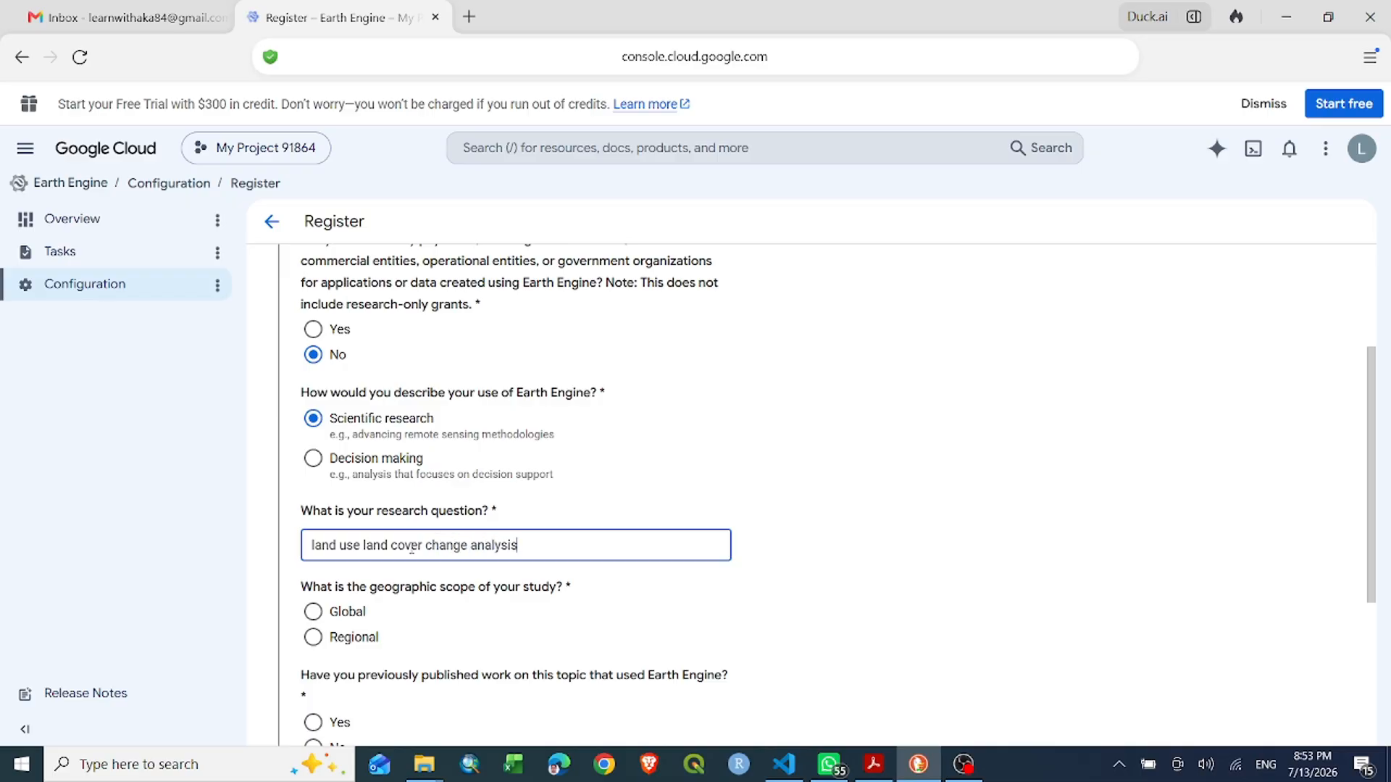
Step: Set the study's scope to Global, answer No to previously published work, and submit the eligibility check to continue
scroll(412, 550, up, 3)
scroll(669, 588, down, 6)
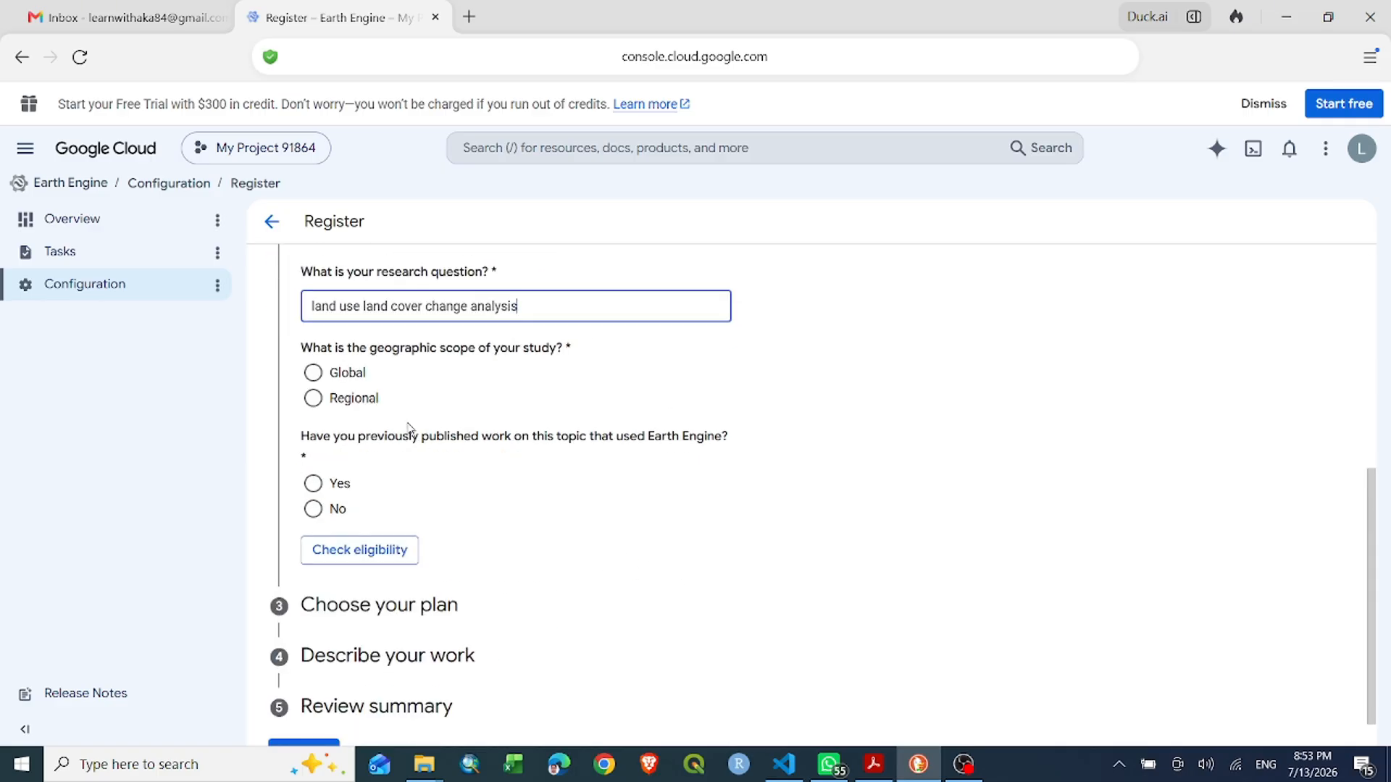
click(313, 372)
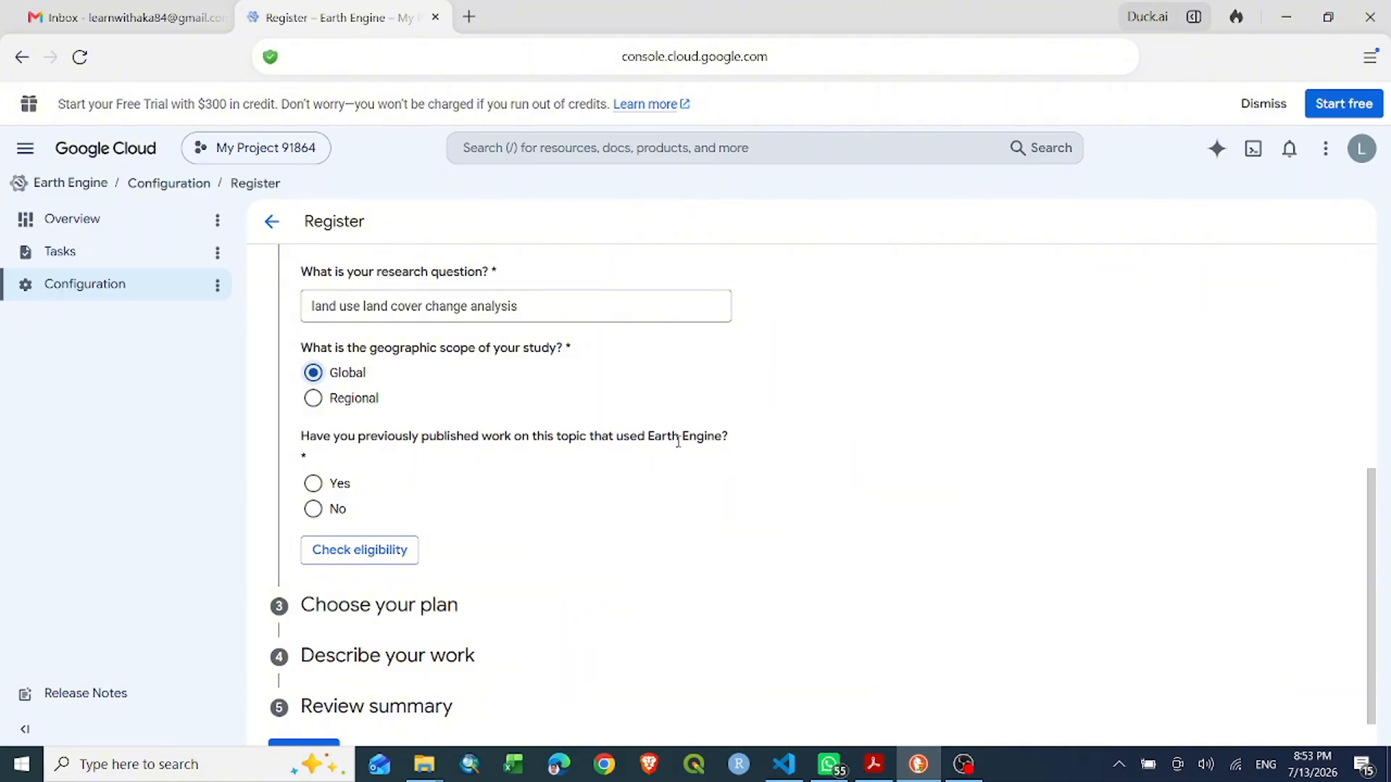
click(313, 509)
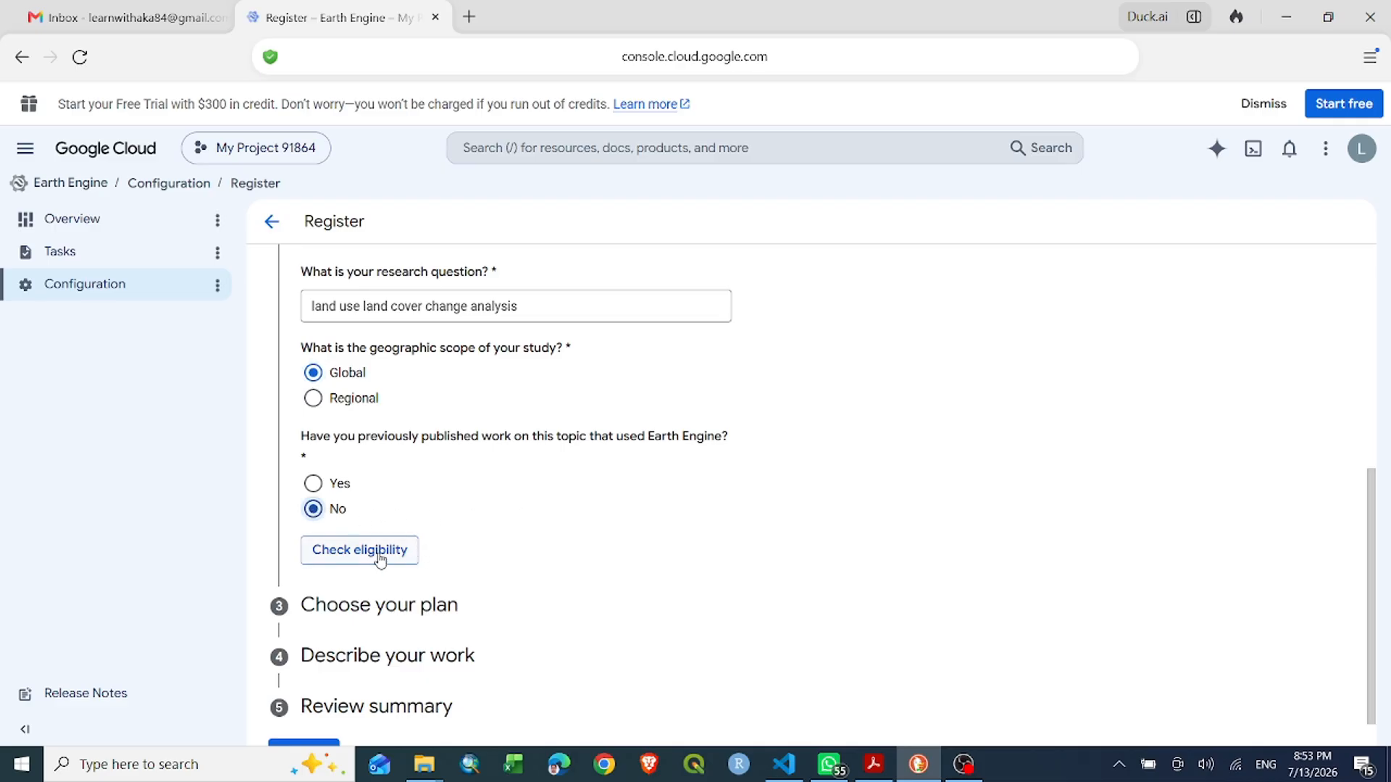
click(371, 552)
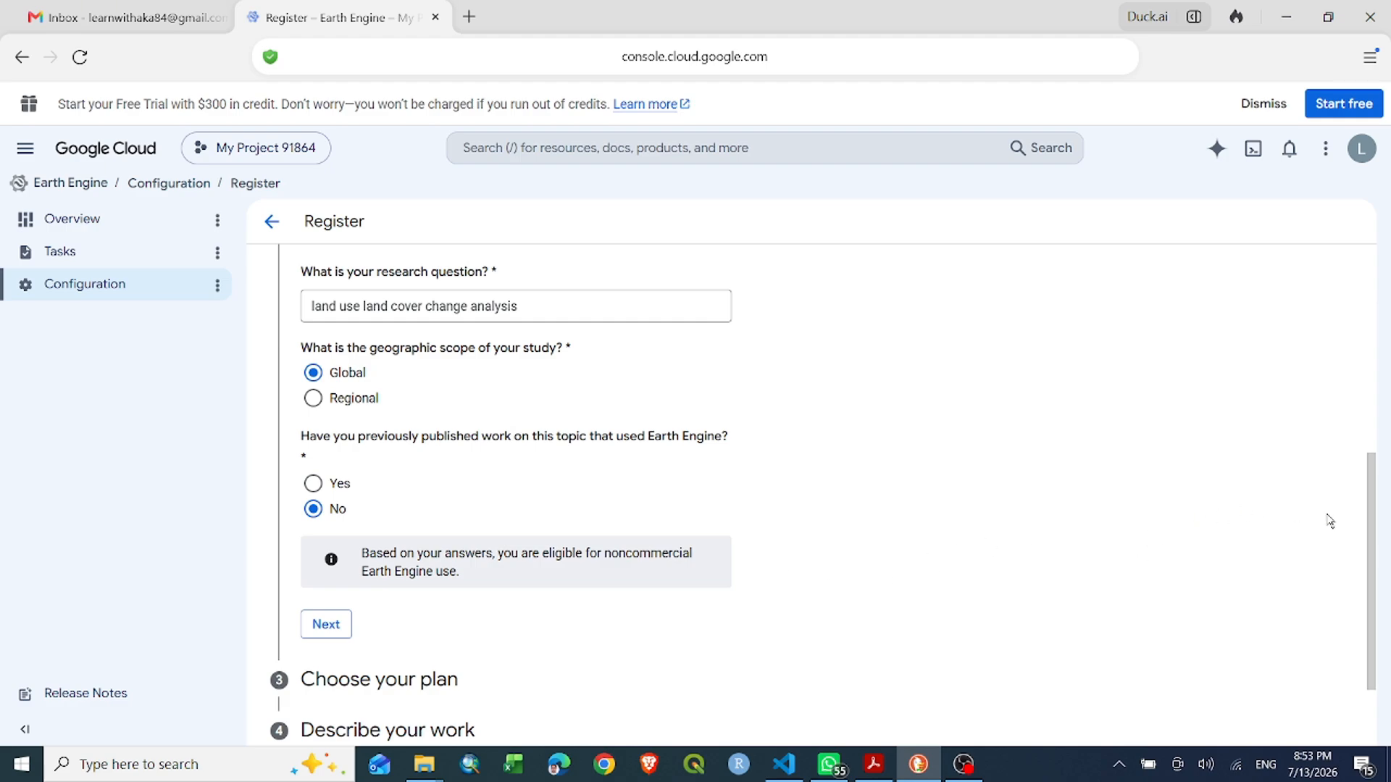
scroll(1355, 529, down, 2)
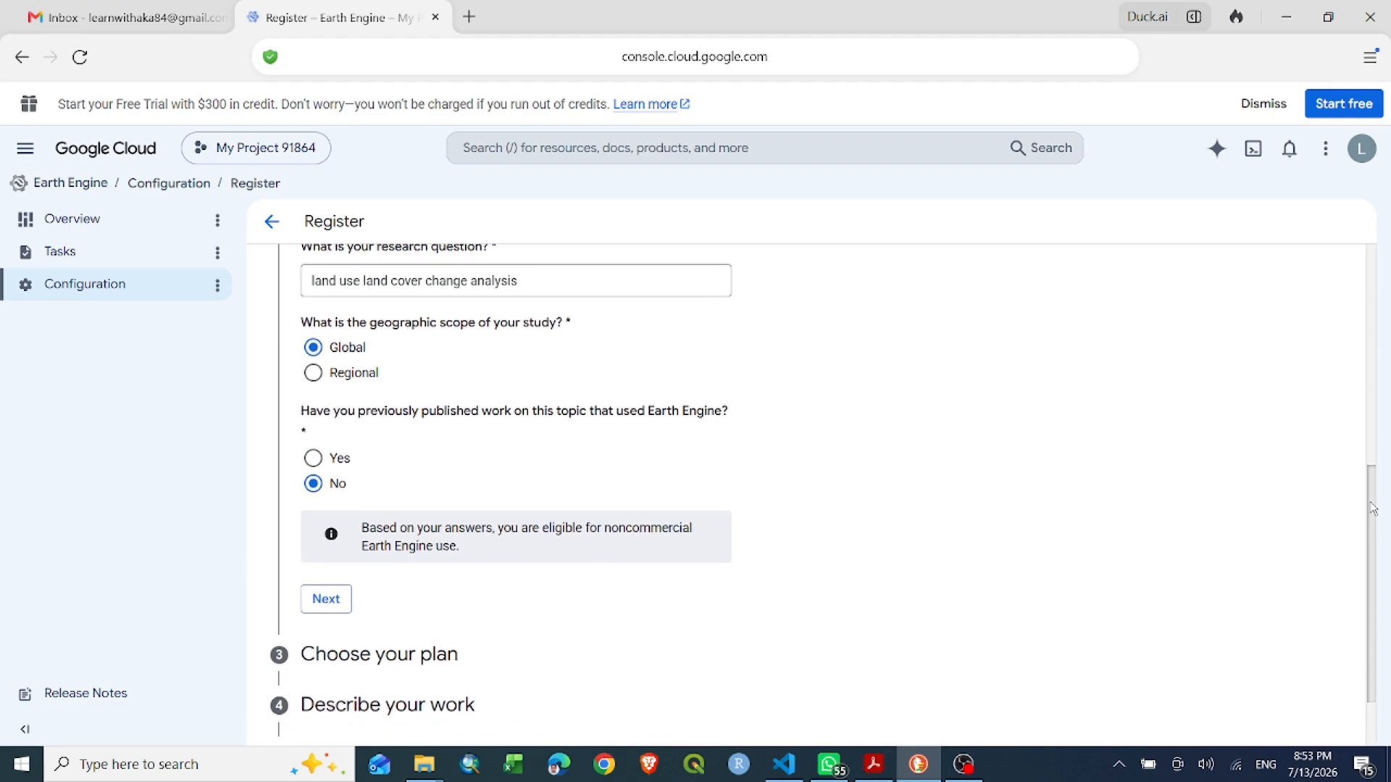
click(311, 548)
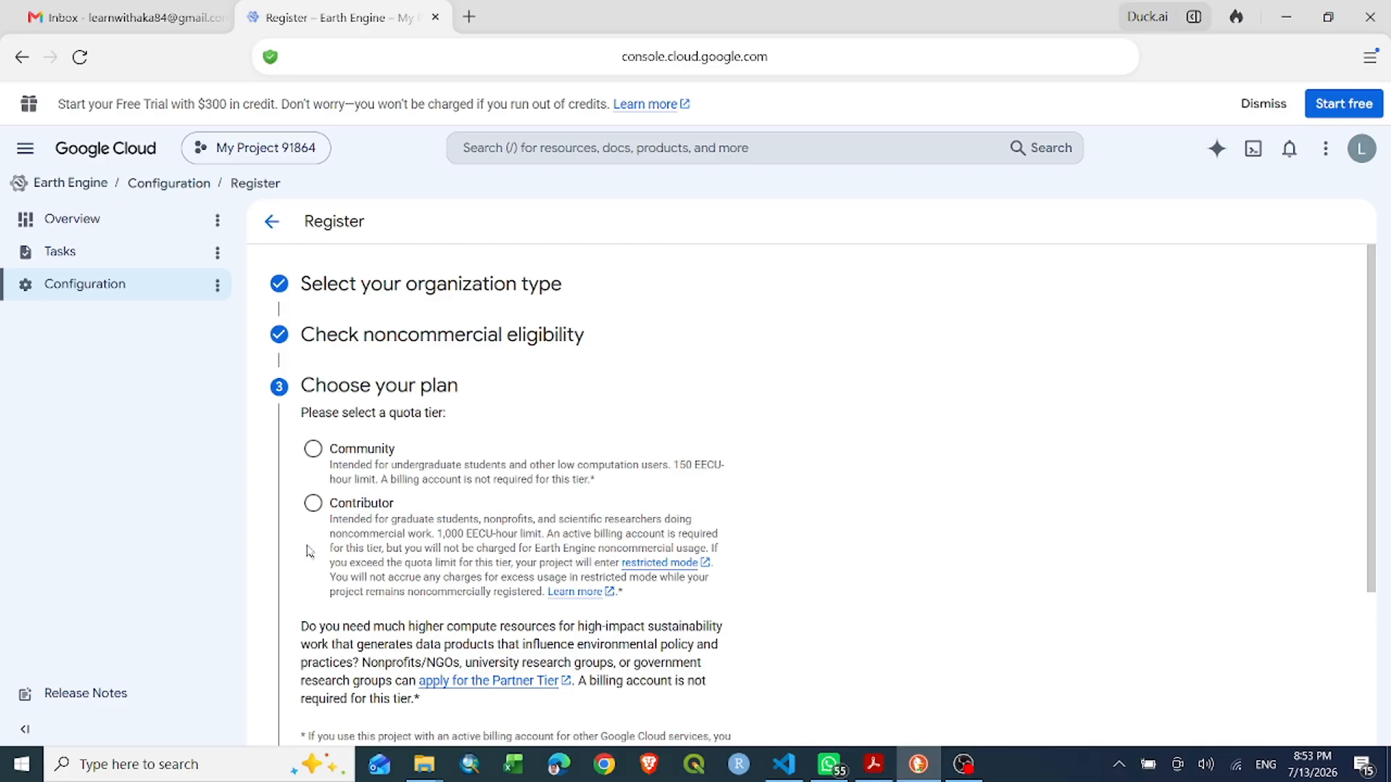
Step: Choose the Community quota tier as the plan and continue to the work description
scroll(875, 515, down, 3)
scroll(764, 452, up, 3)
click(313, 451)
scroll(790, 487, down, 3)
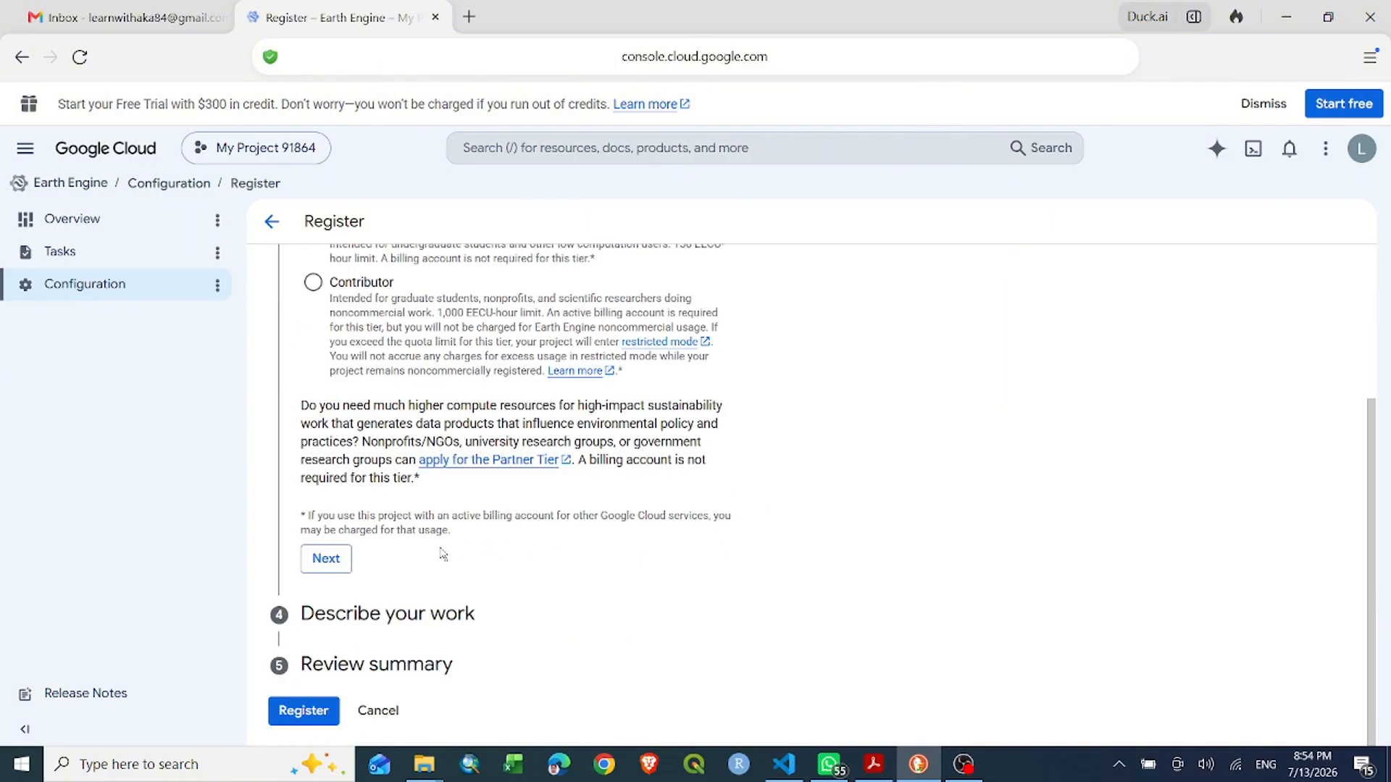
click(326, 558)
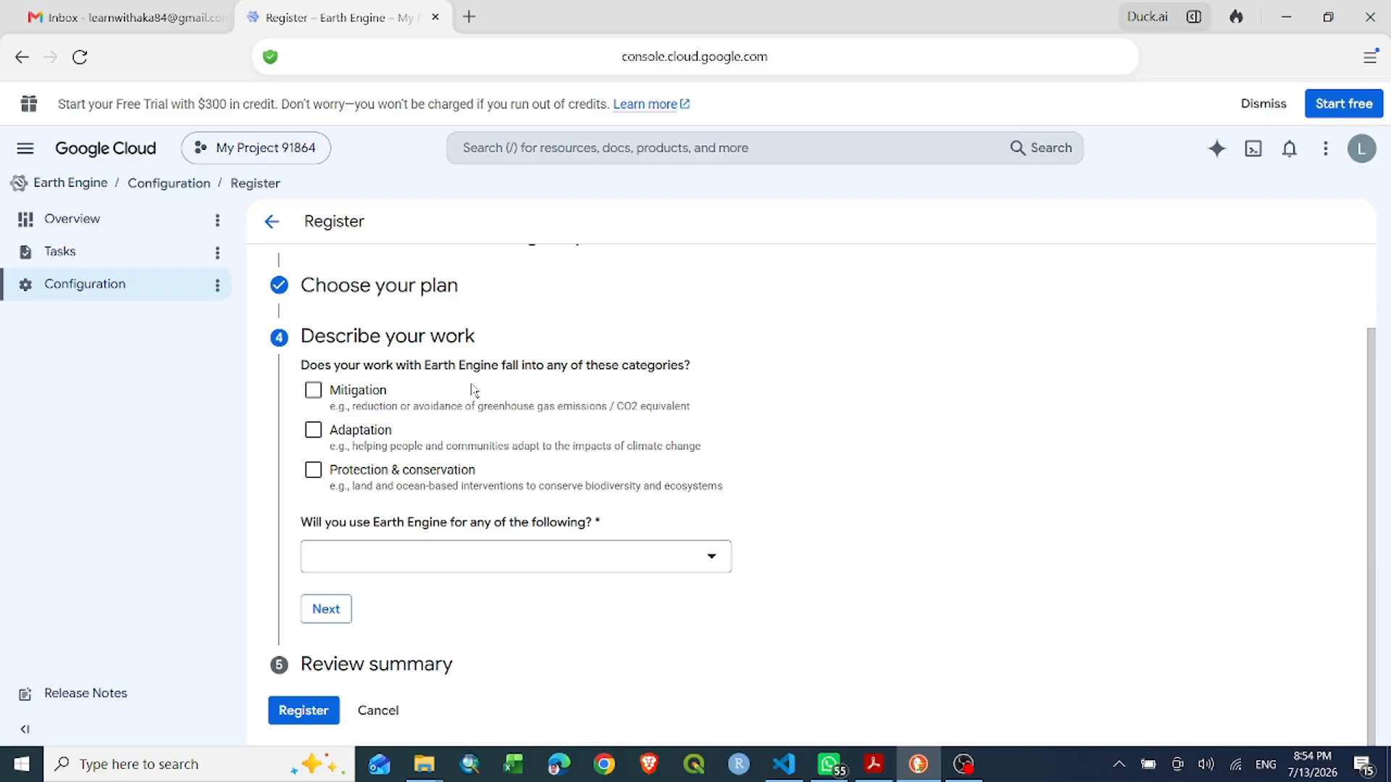
Step: Mark the work as falling under Mitigation, Adaptation, and Protection & conservation
click(317, 394)
click(315, 433)
click(314, 472)
Step: Select Forestry and Land and Coastal Ecosystems Management & Conservation as intended uses of Earth Engine
click(547, 562)
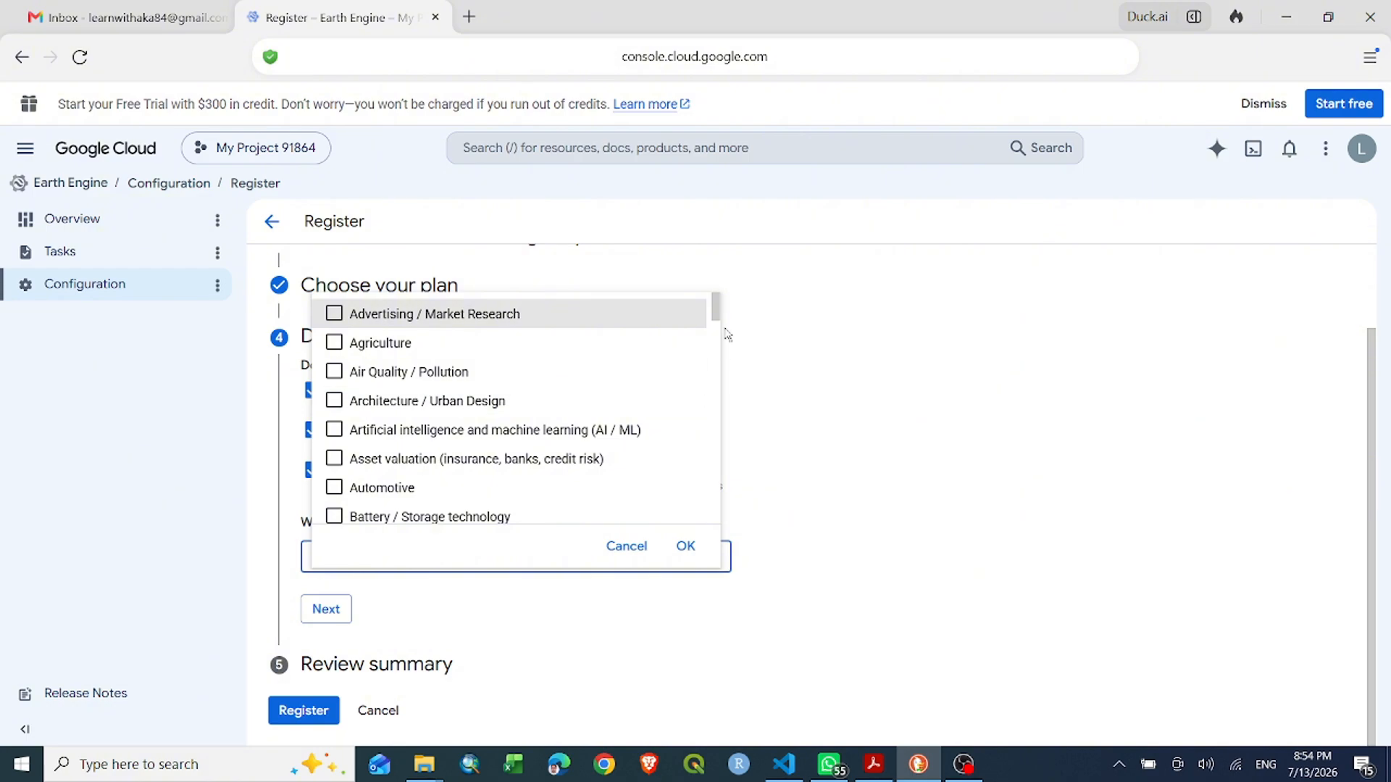
scroll(726, 341, down, 4)
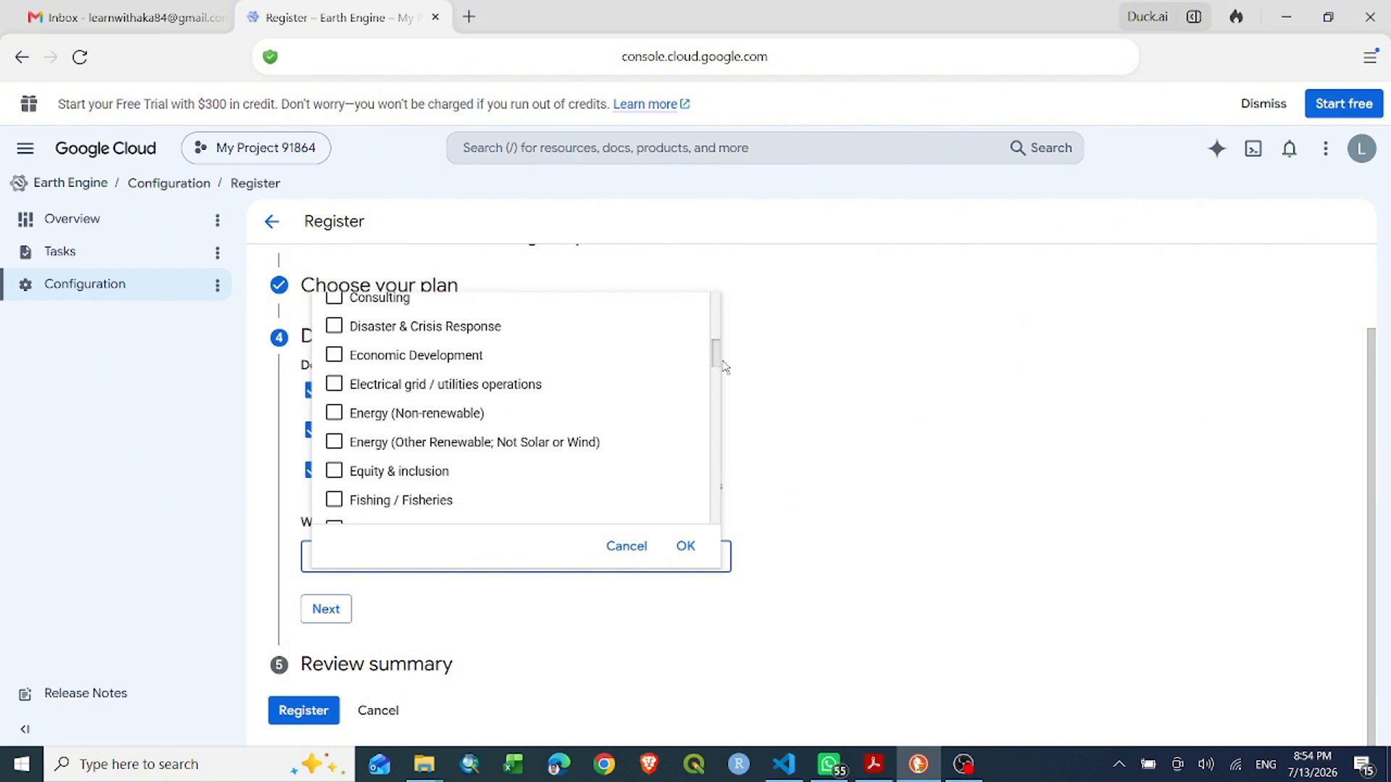
scroll(726, 368, down, 3)
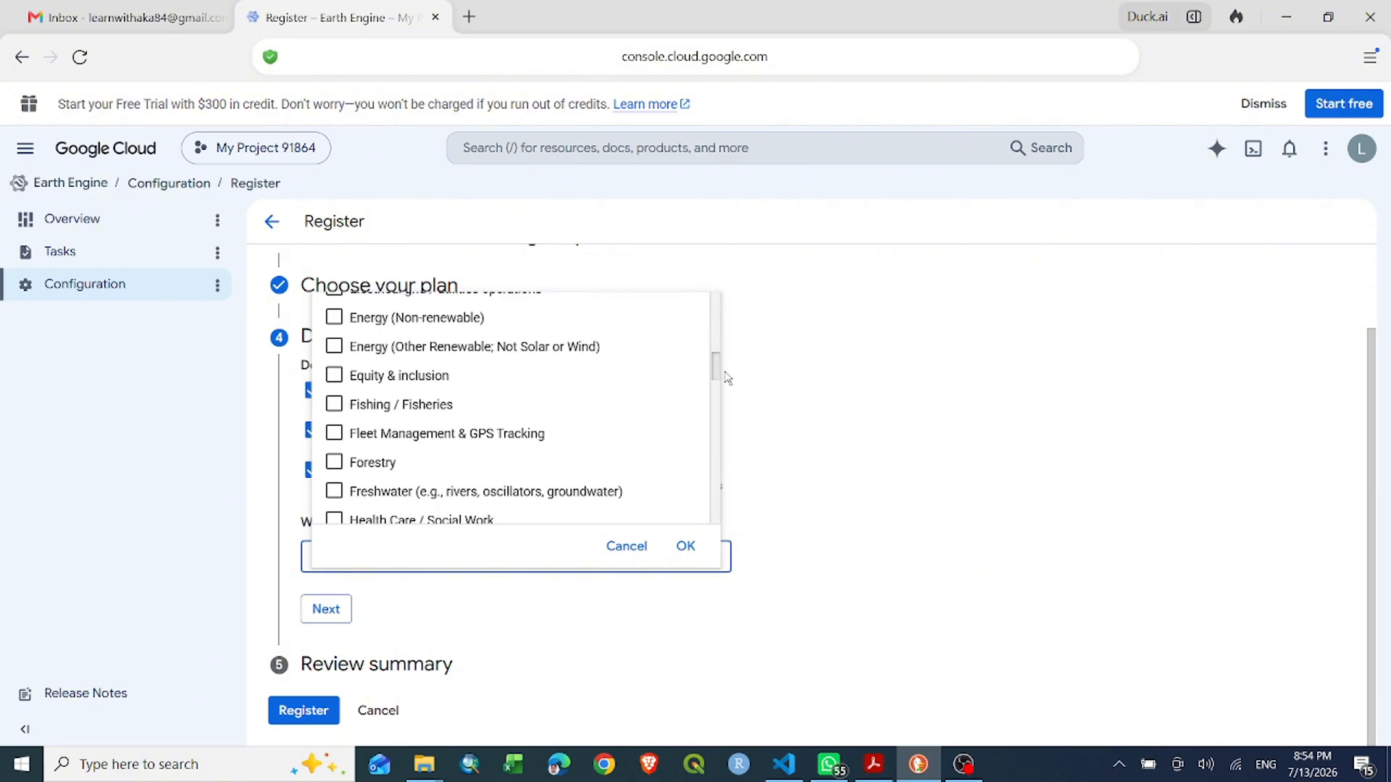
click(334, 459)
scroll(714, 406, down, 3)
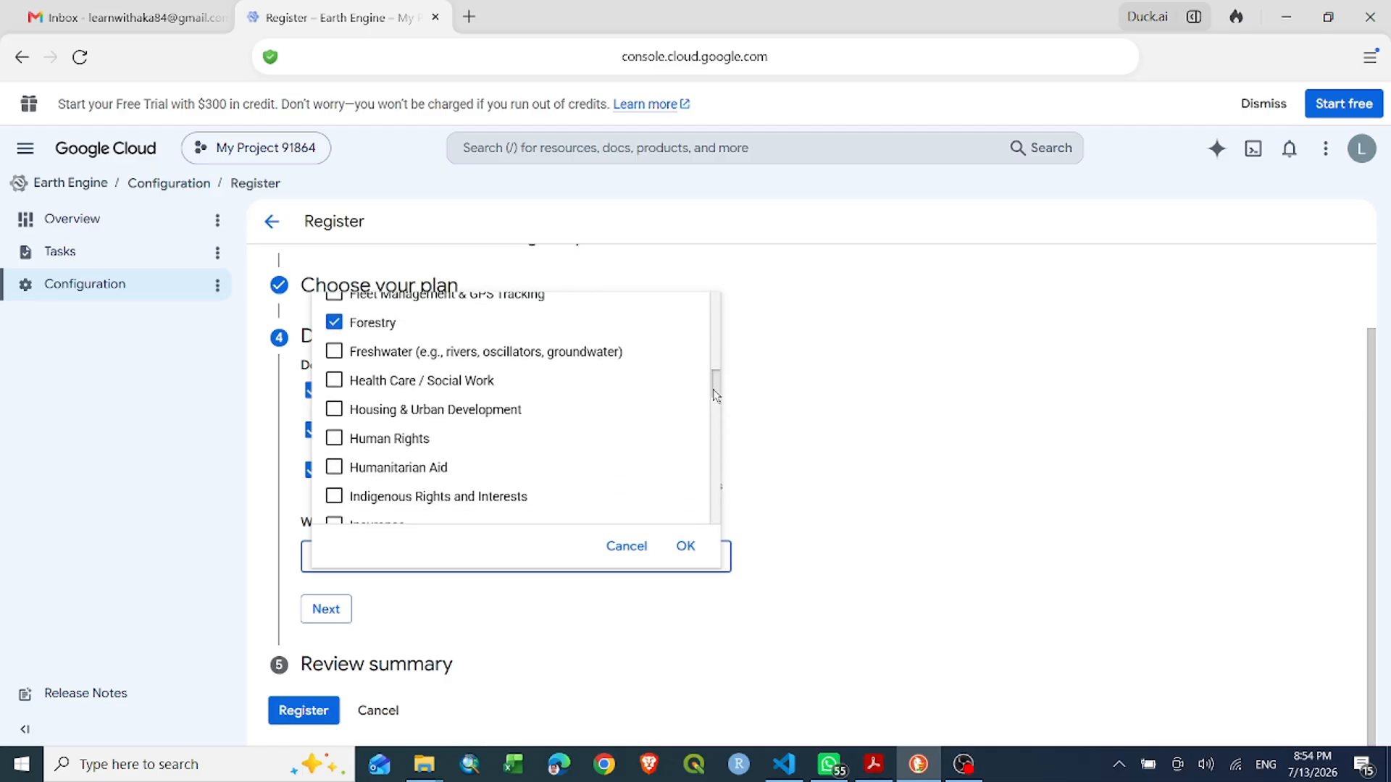
scroll(715, 395, down, 3)
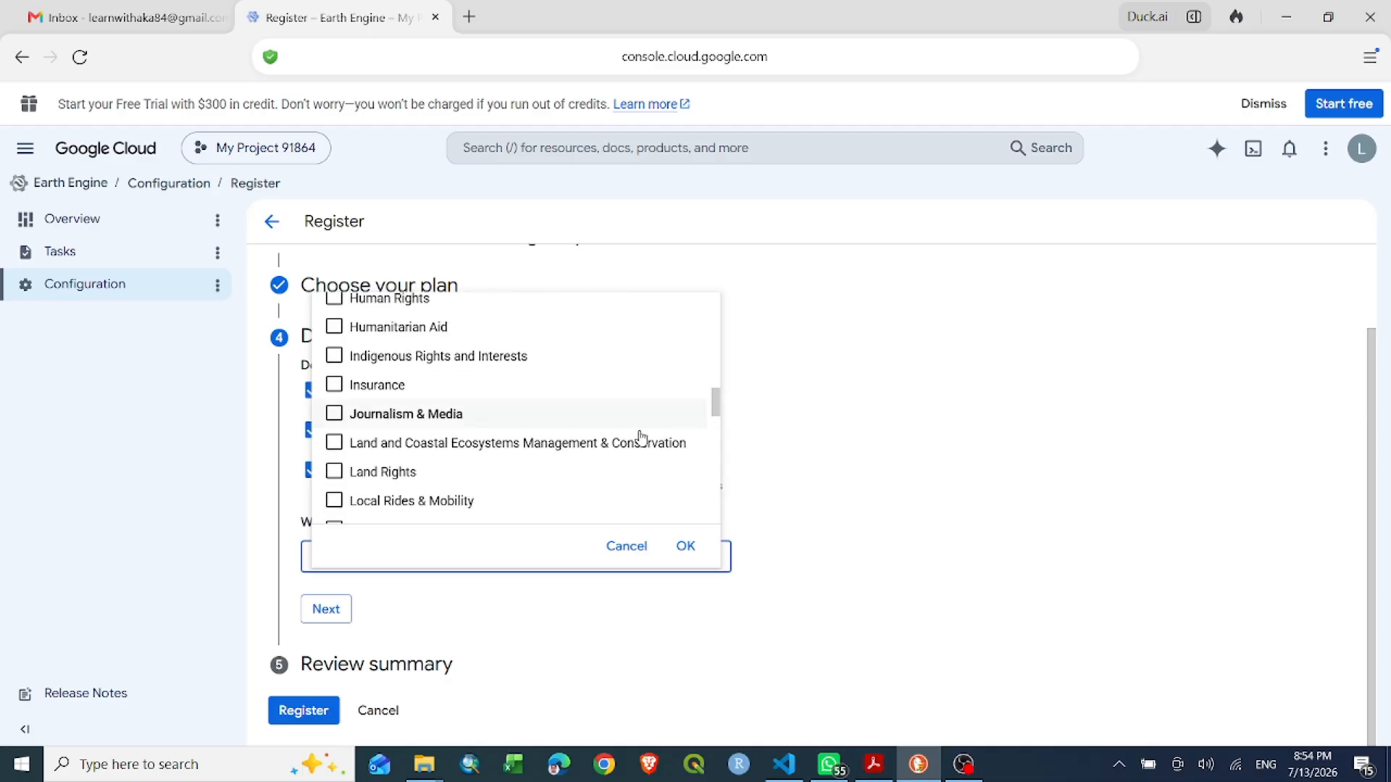
click(391, 443)
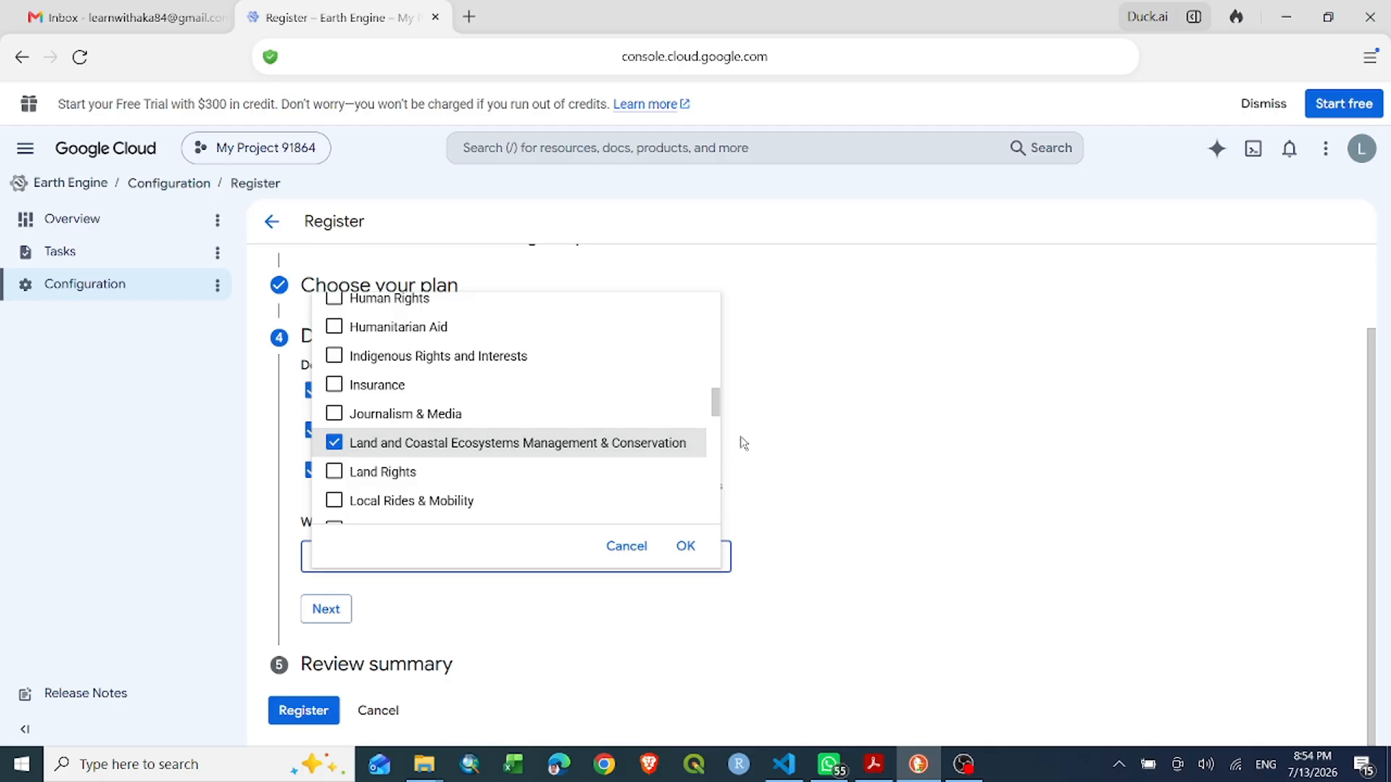
Step: Add Scientific Research & Development to the intended uses, confirm the selection and continue to the review summary
scroll(714, 398, up, 3)
scroll(725, 419, down, 3)
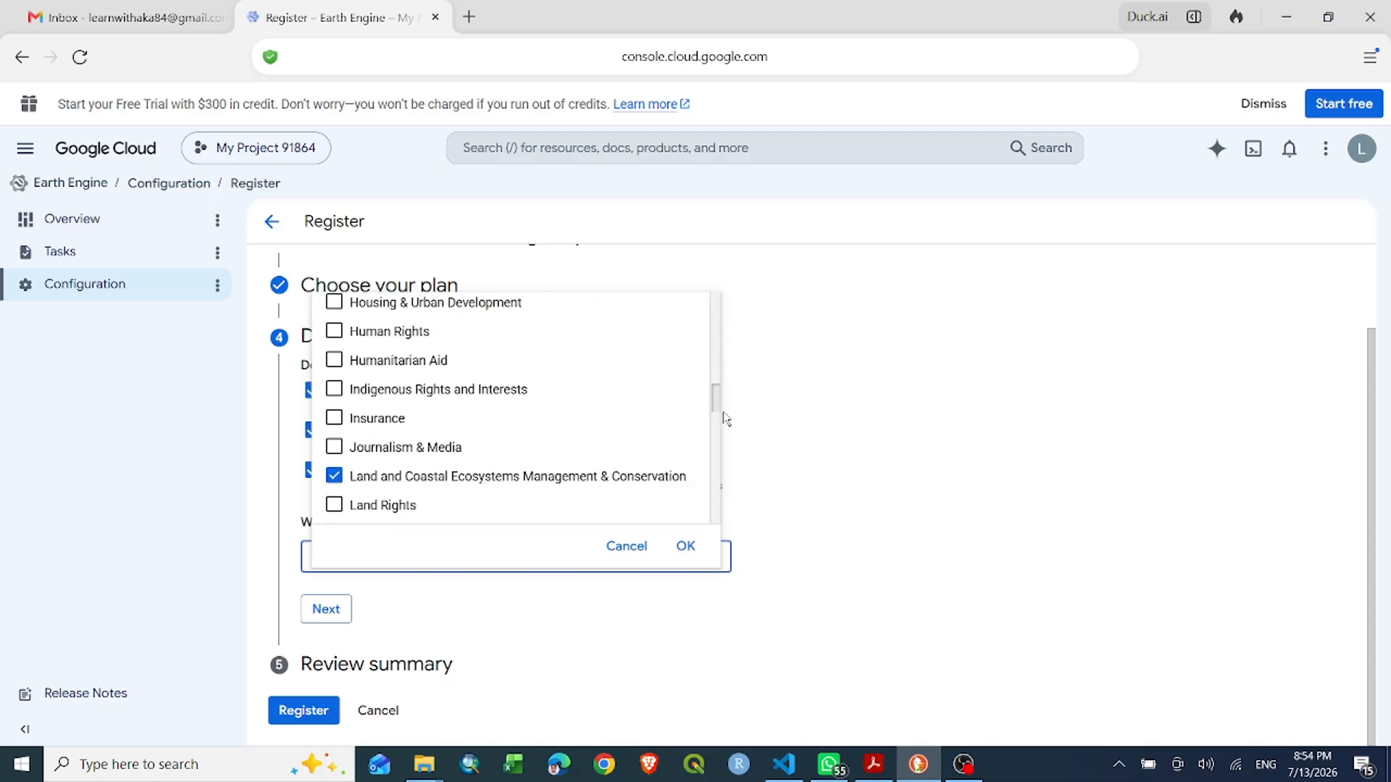
scroll(726, 419, down, 6)
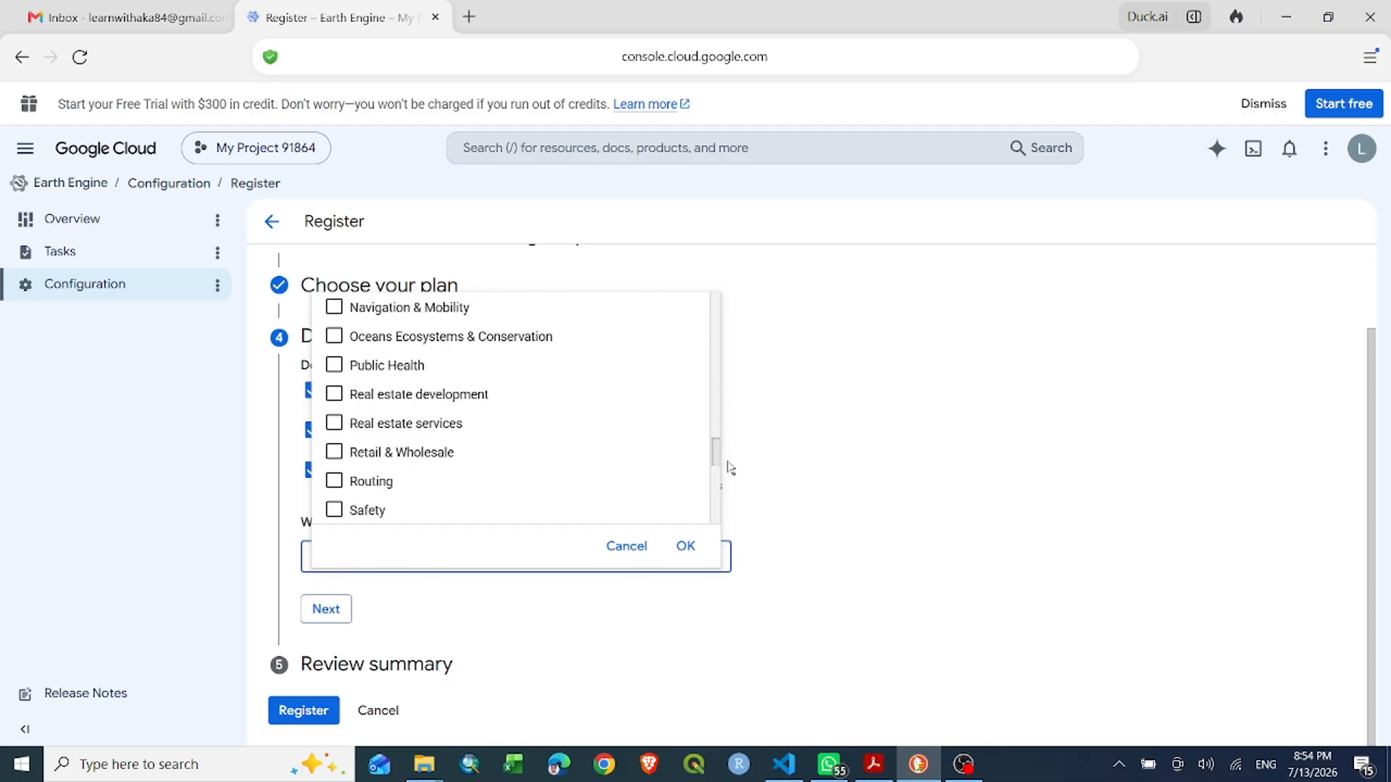
scroll(729, 467, down, 3)
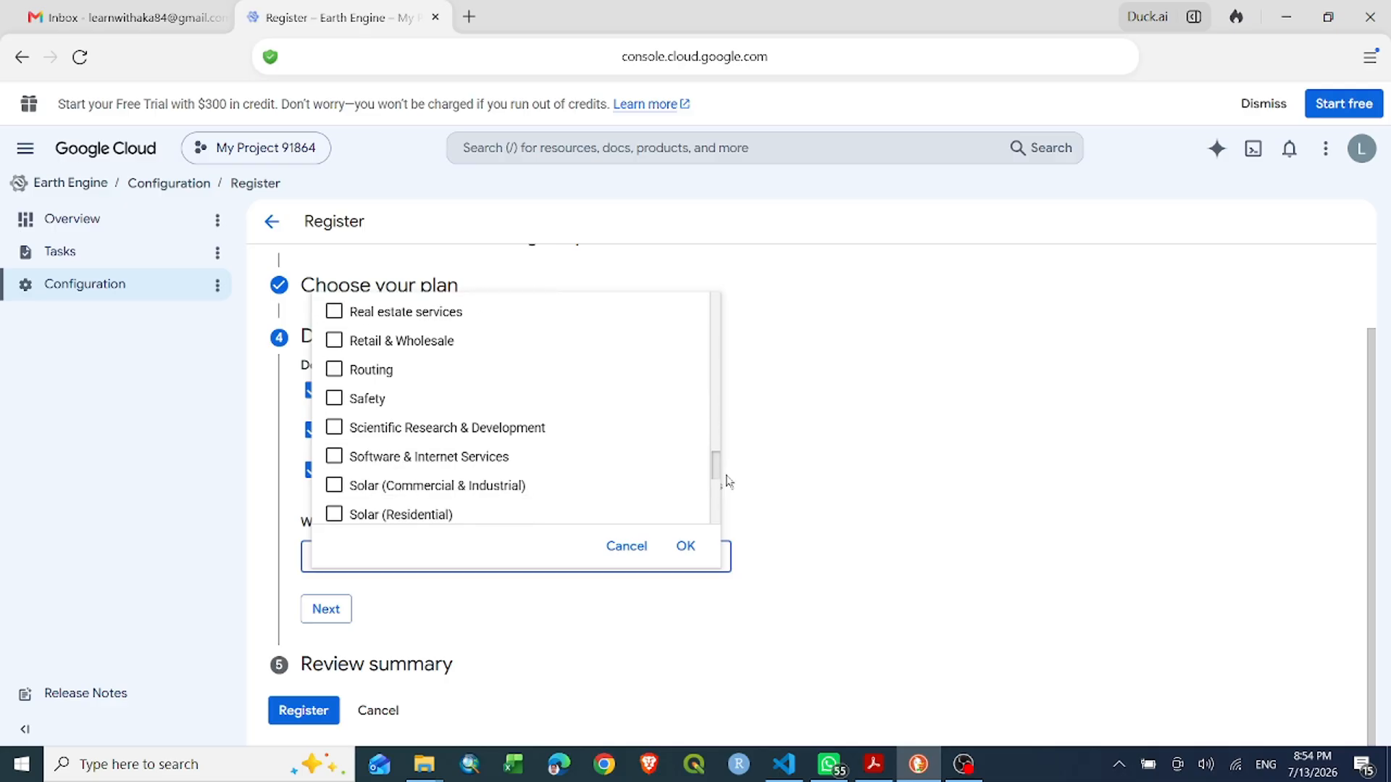
click(395, 433)
click(687, 548)
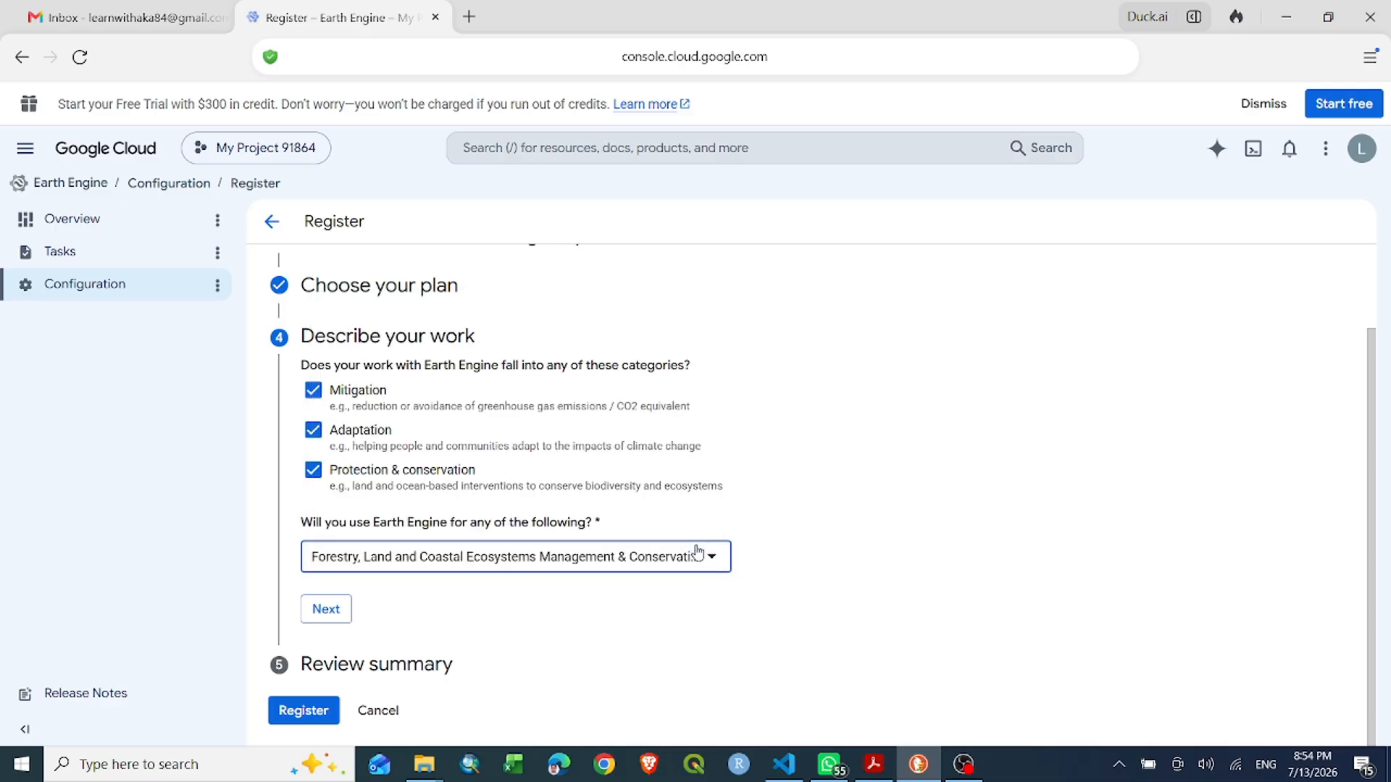
click(320, 615)
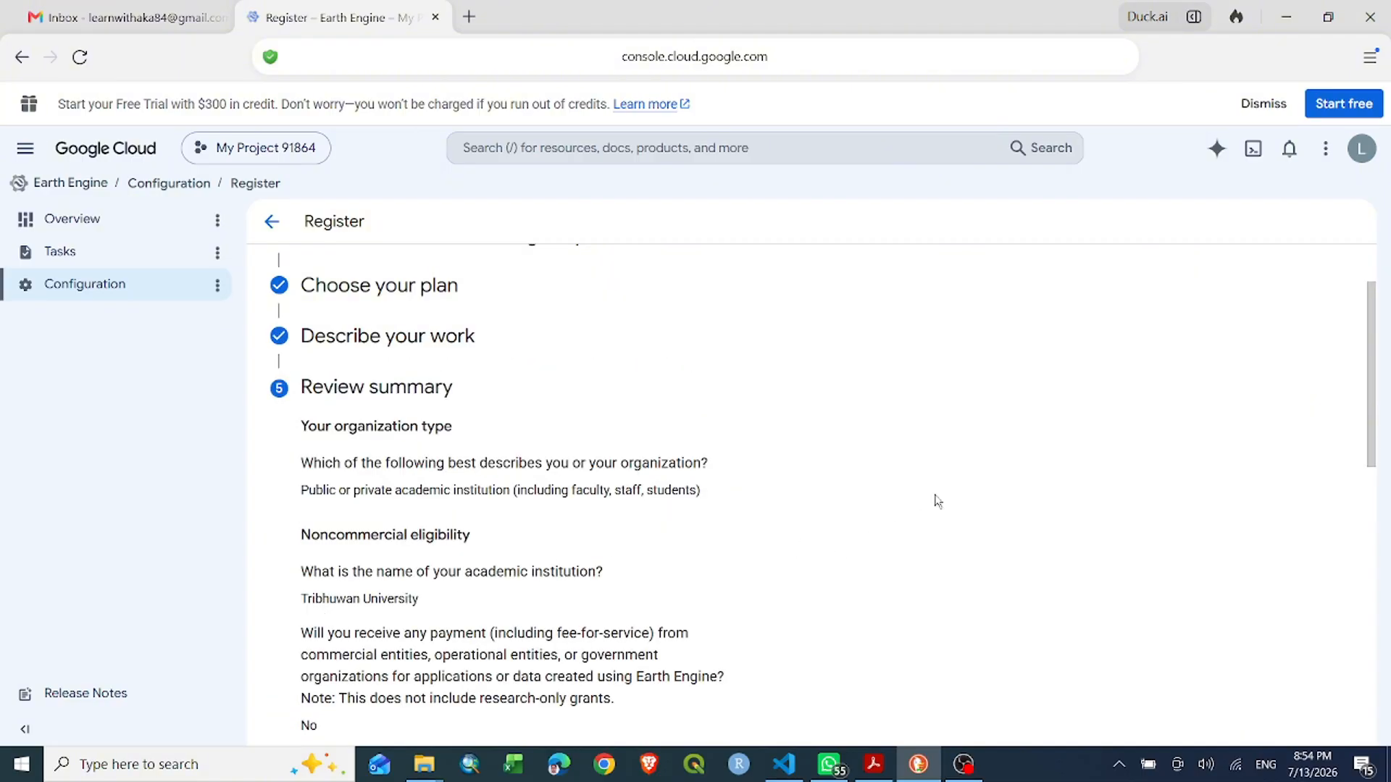
Step: Submit the registration from the end of the review summary and enable the required Google Earth Engine API
scroll(1371, 375, down, 2)
scroll(1372, 376, down, 10)
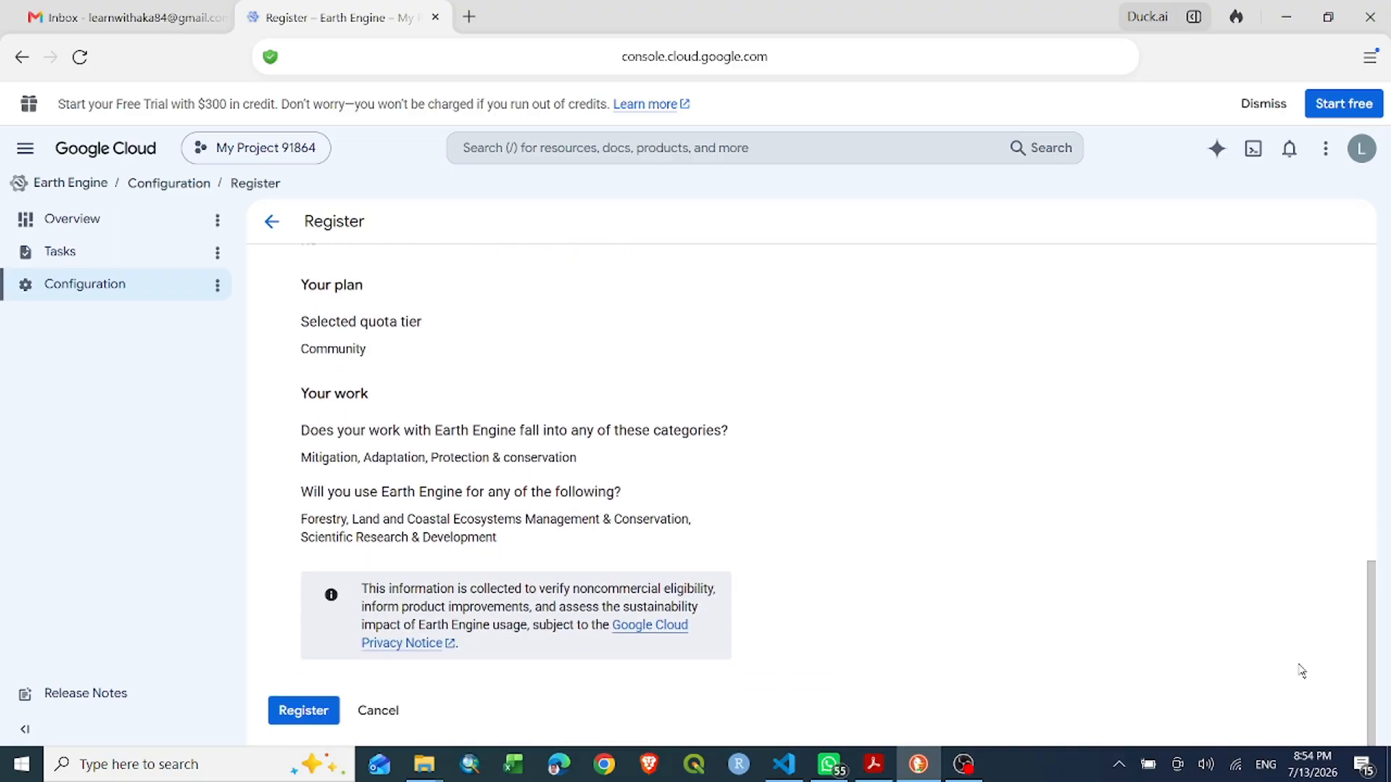
click(313, 707)
click(316, 705)
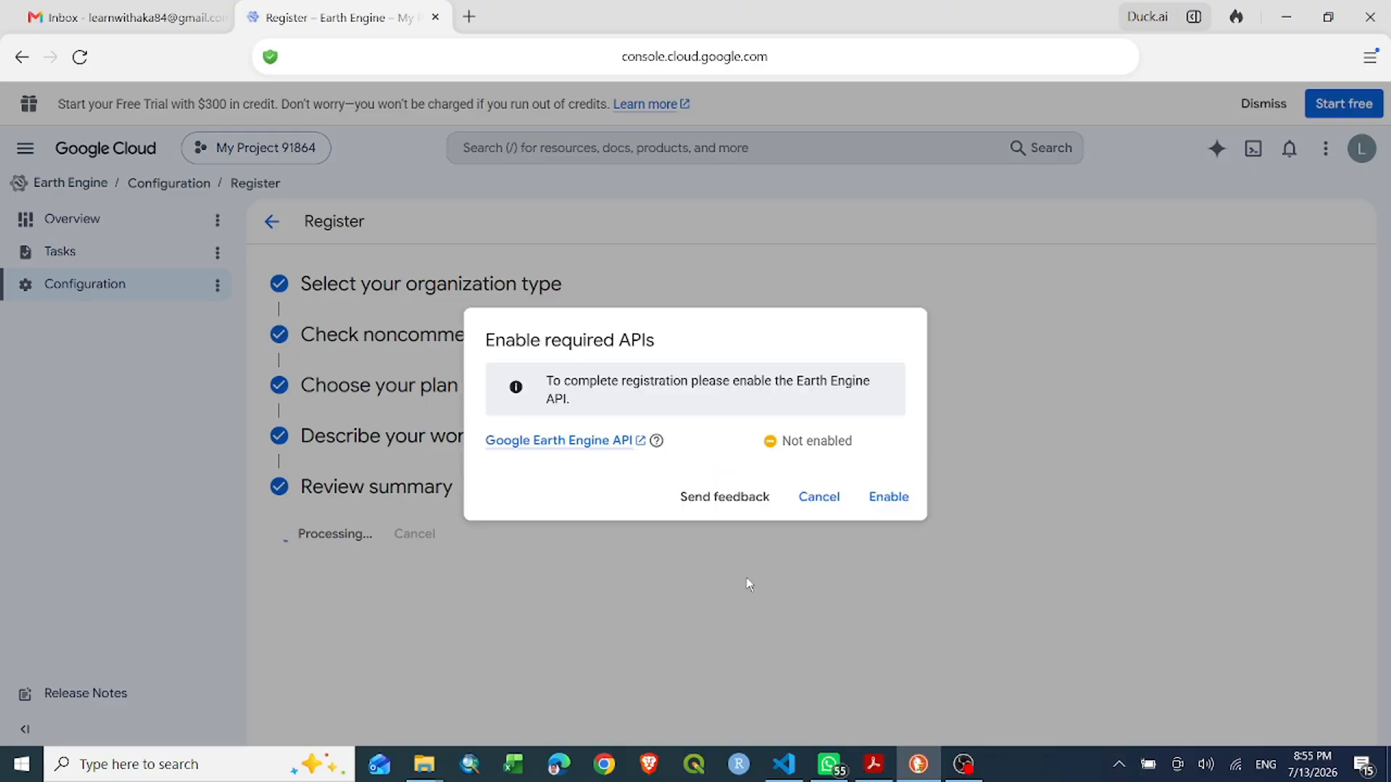
click(898, 502)
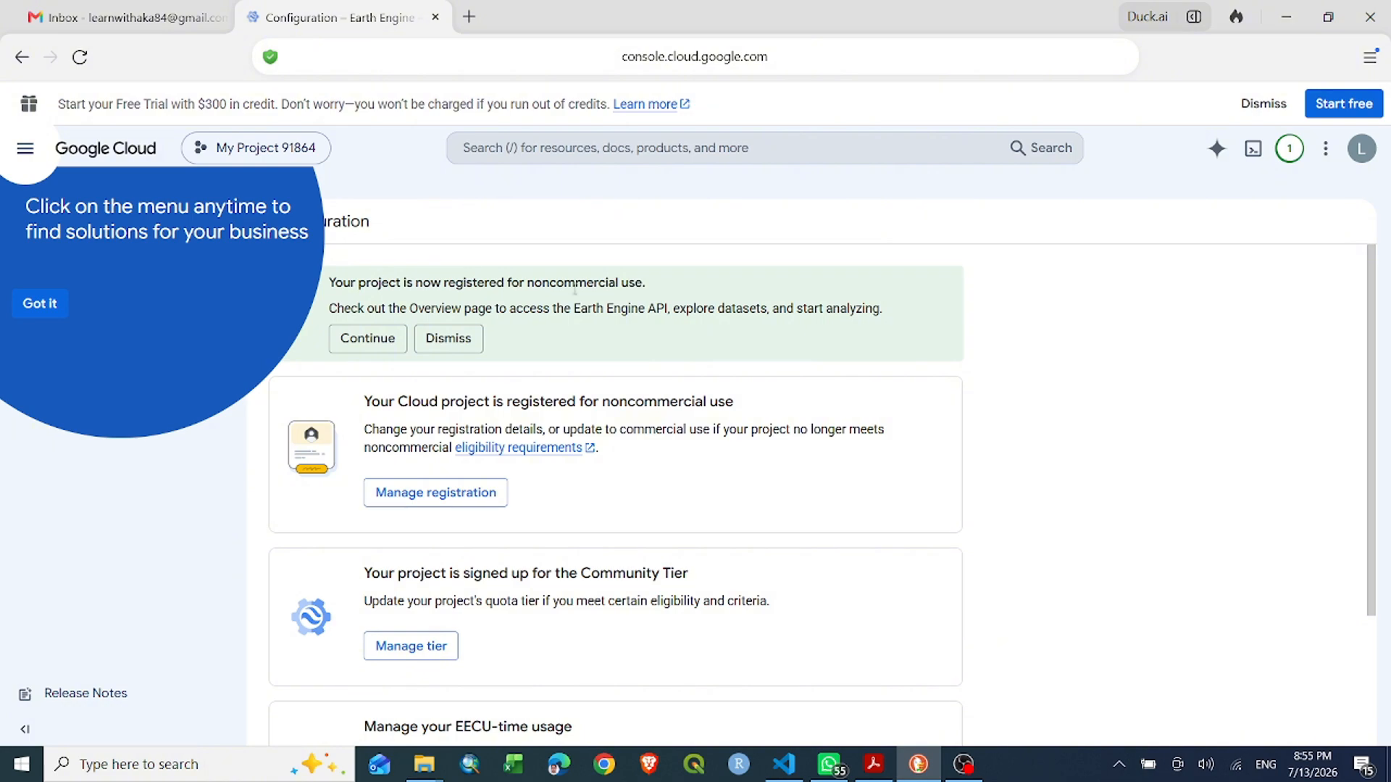
Step: Continue to the Earth Engine Overview page, dismissing the menu tip, and open the Code Editor from its Connect section
click(365, 342)
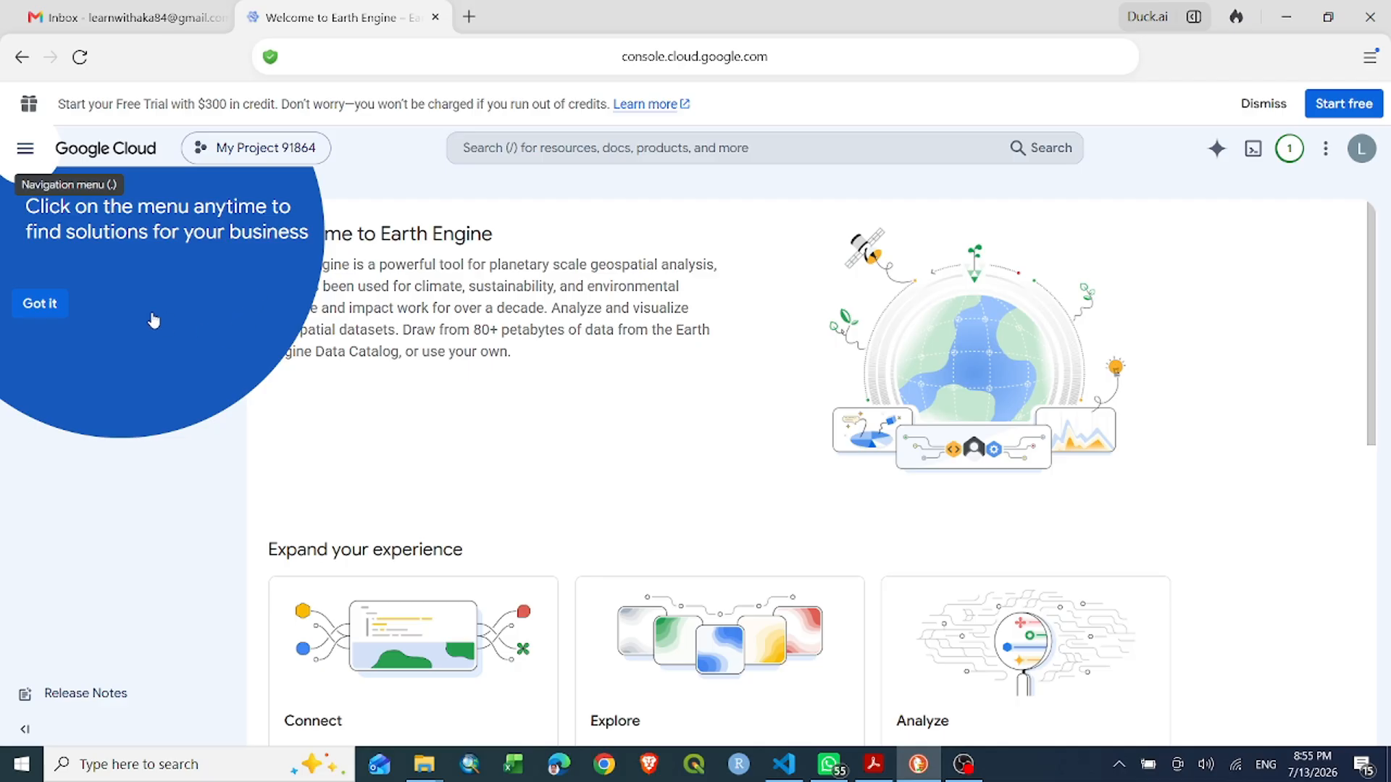
click(34, 304)
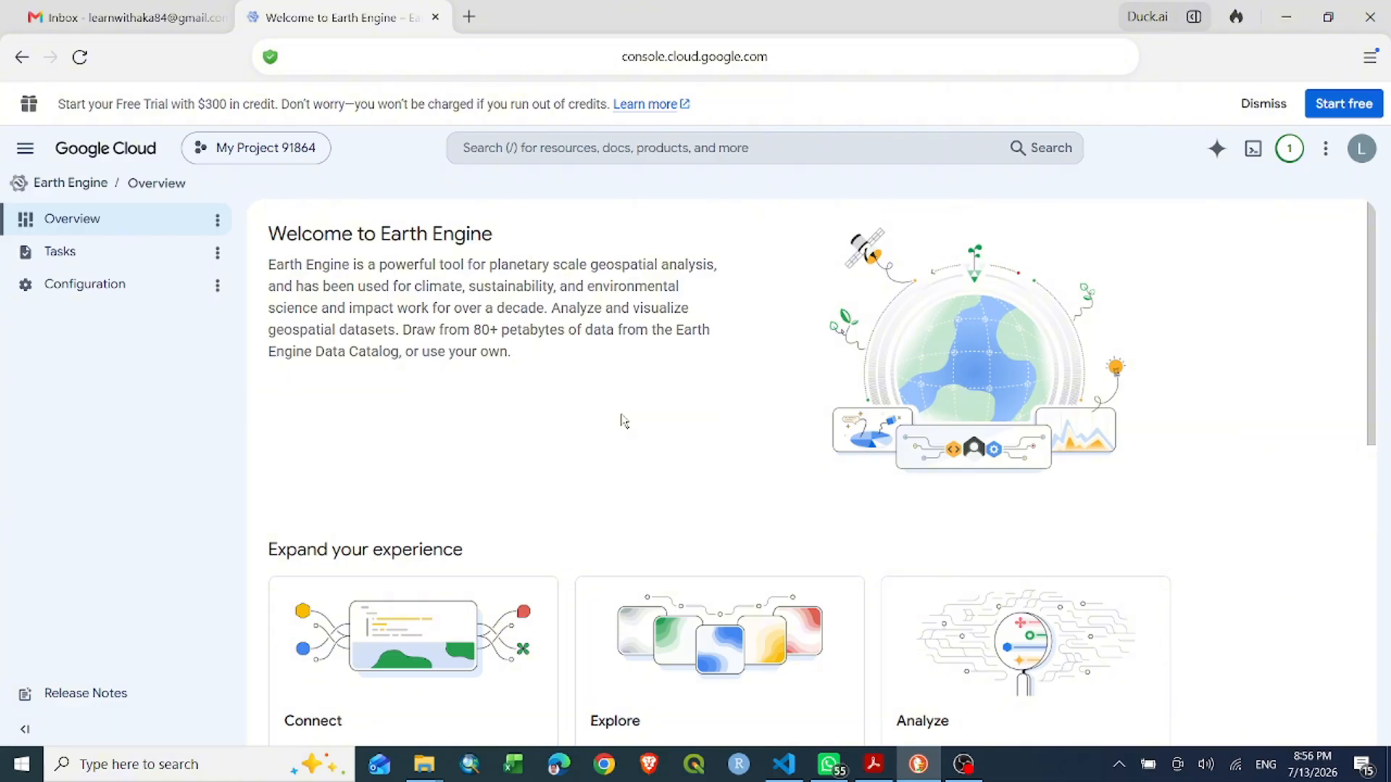
scroll(620, 420, down, 6)
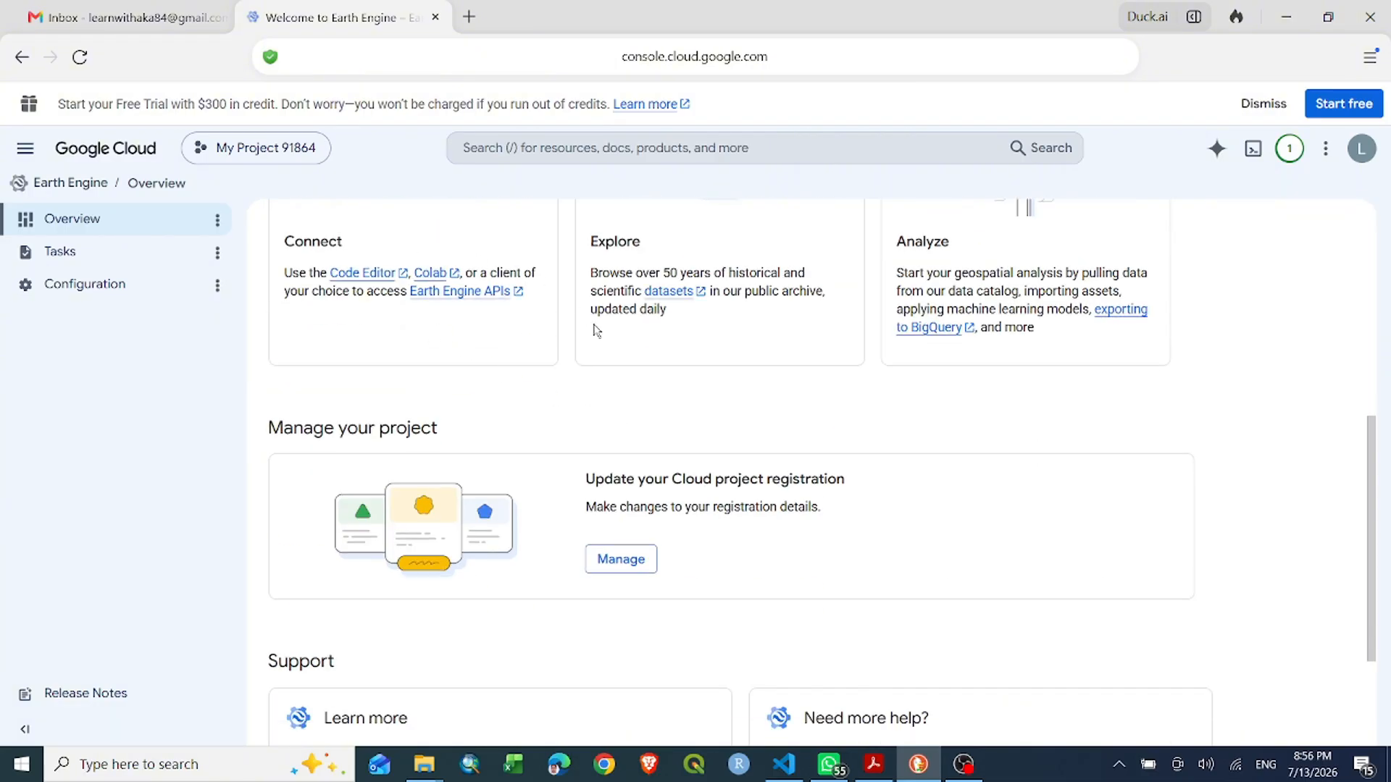
scroll(596, 331, up, 6)
scroll(628, 376, down, 6)
click(346, 281)
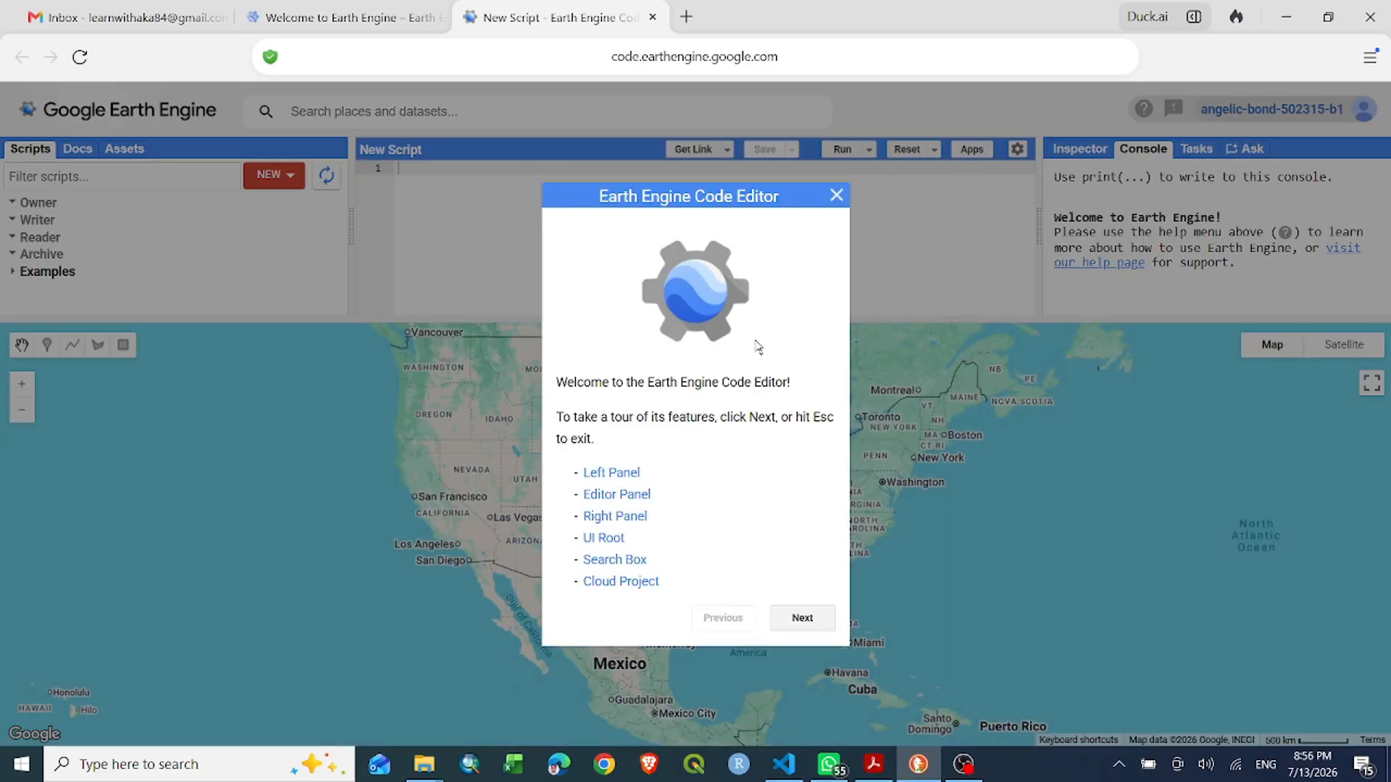
Step: Go through the Code Editor welcome tour from the Left Panel topic through Editor Panel and Right Panel to UI Root
click(606, 475)
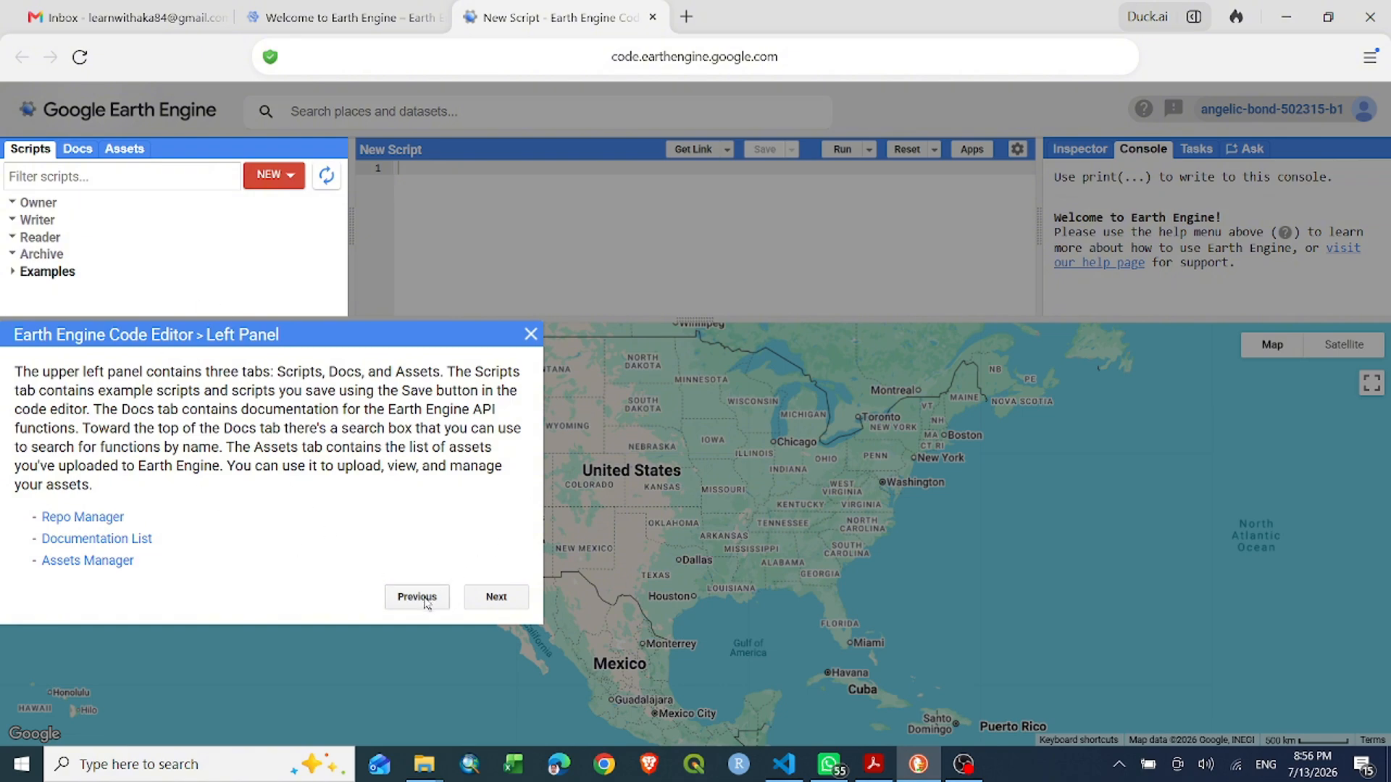
click(498, 599)
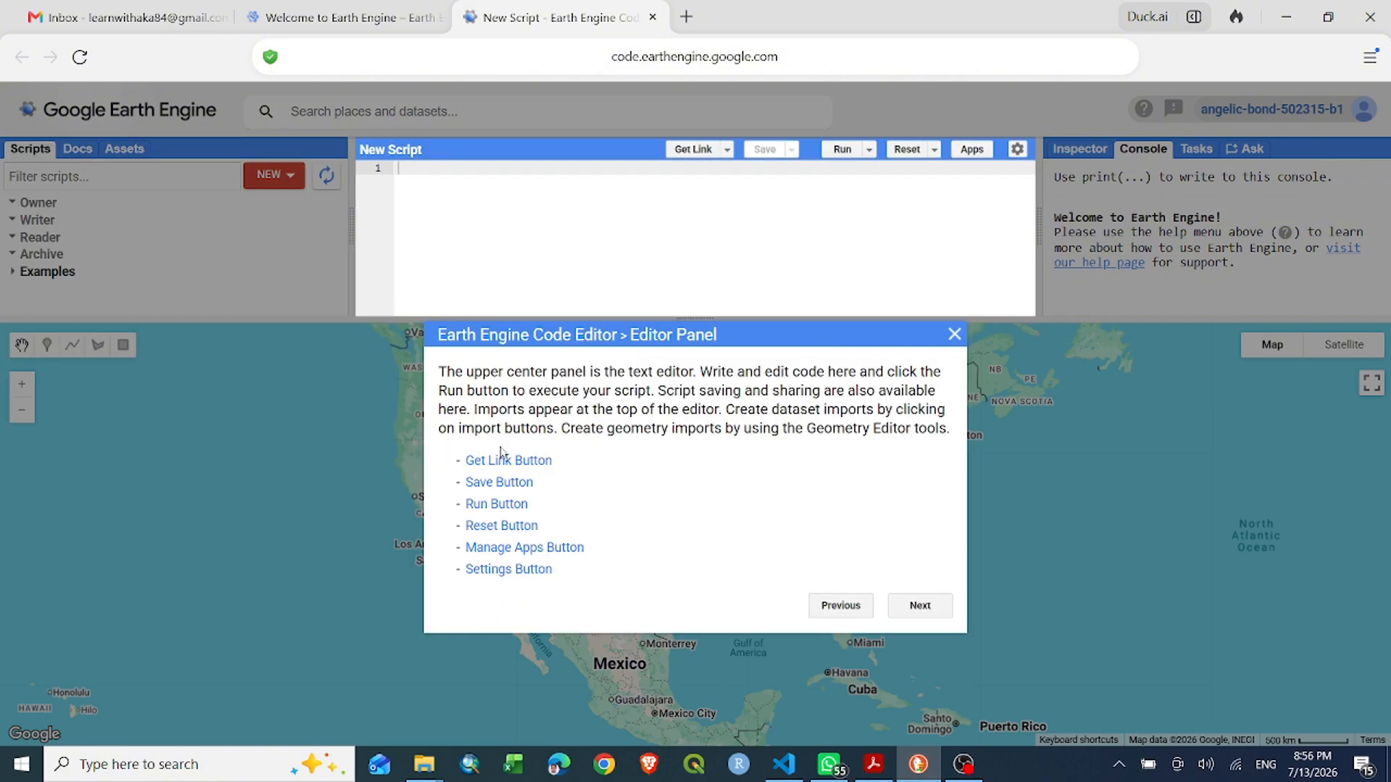
click(916, 609)
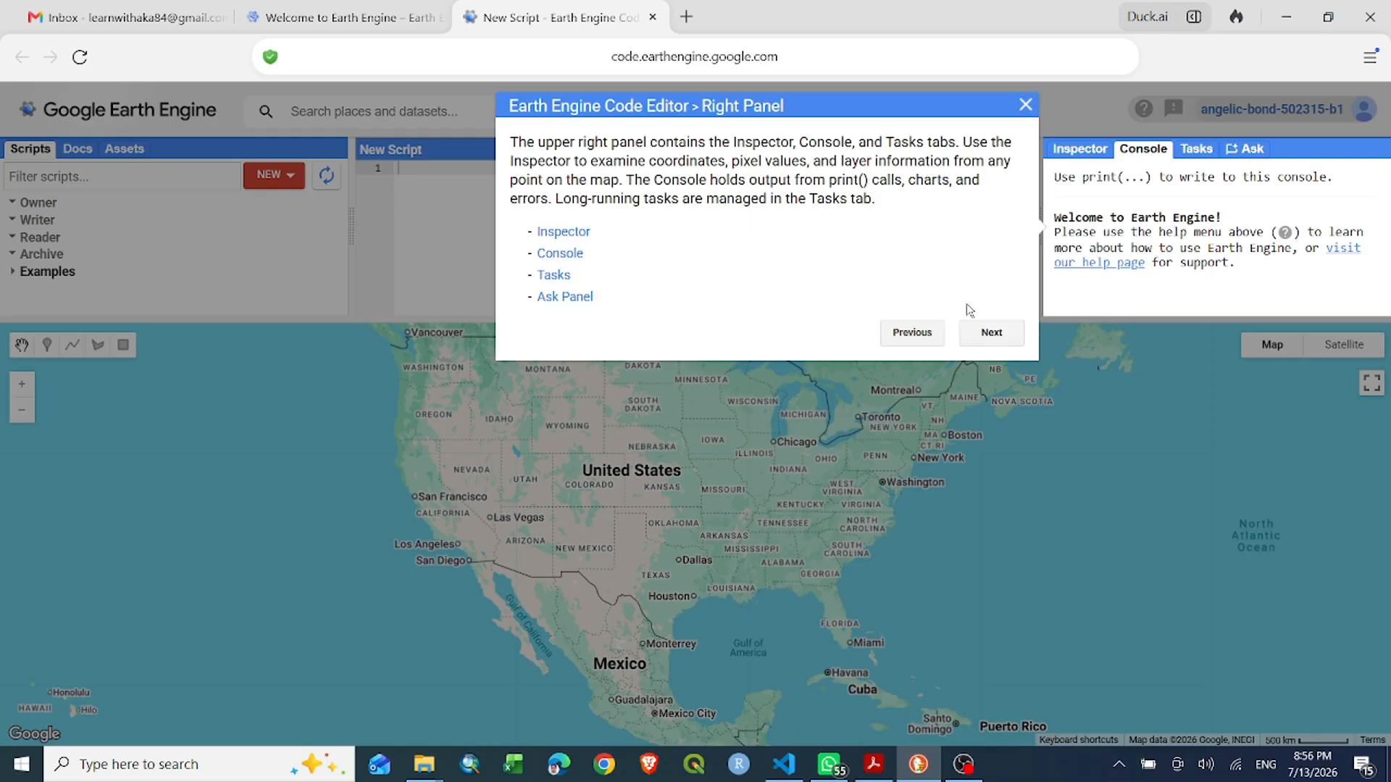
click(993, 335)
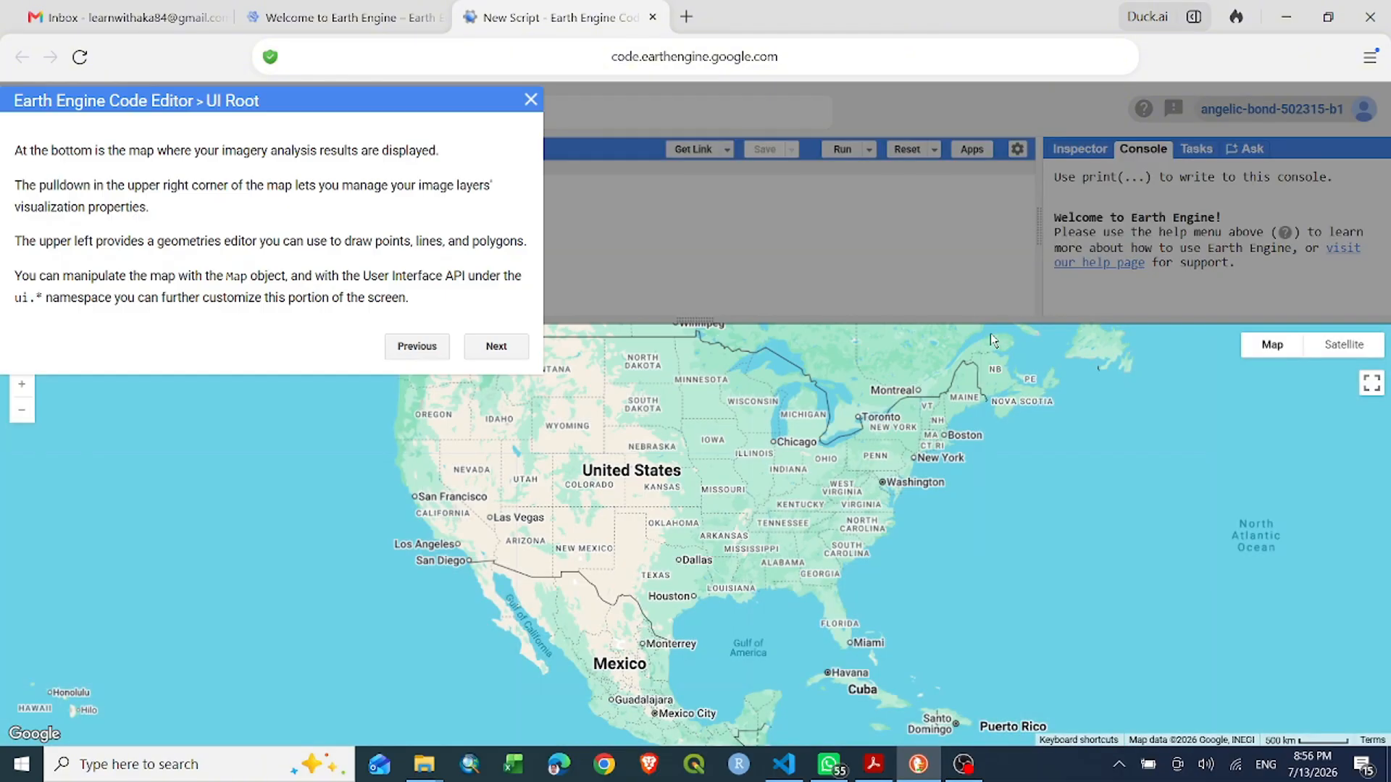